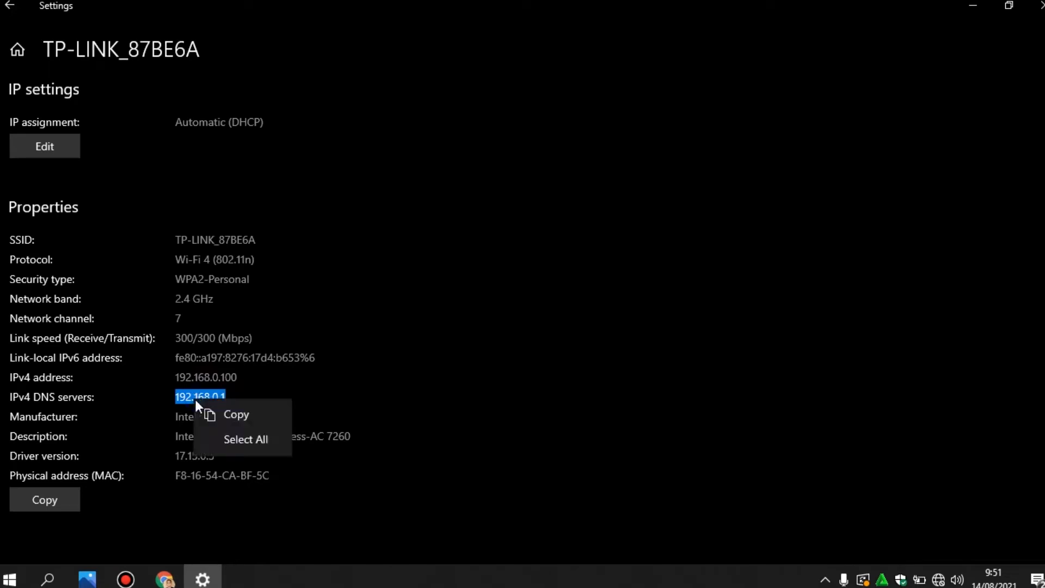
# Copy the router address 192.168.0.1 from the DNS servers line, then close Windows Settings
pyautogui.click(177, 398)
pyautogui.rightClick(195, 390)
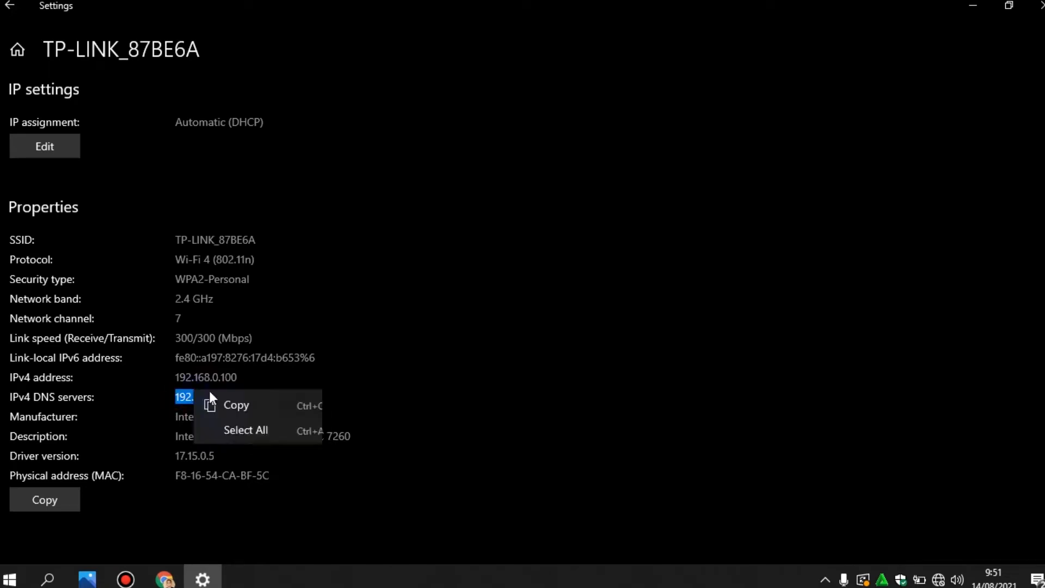
pyautogui.click(243, 411)
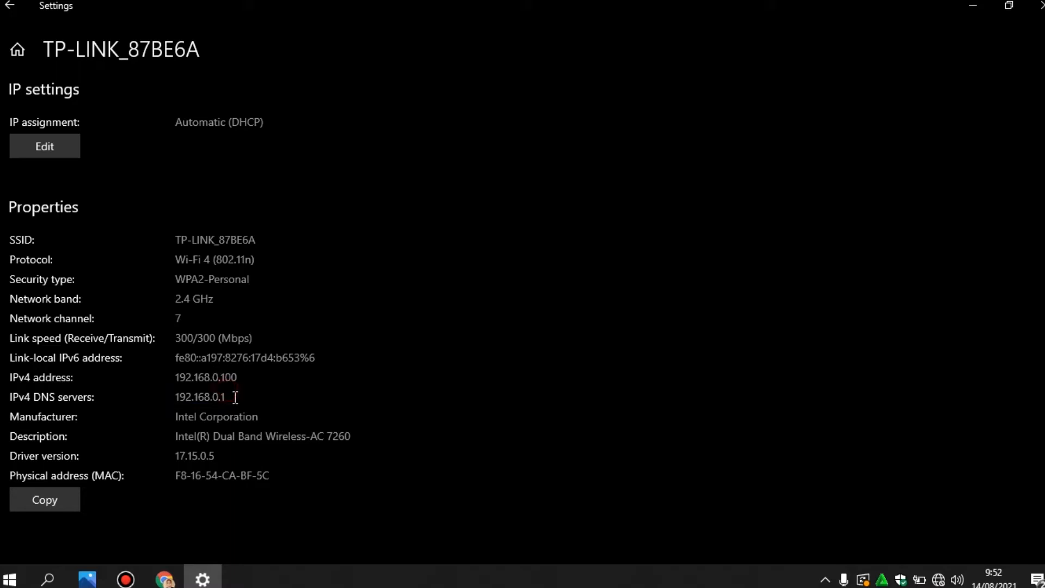
pyautogui.doubleClick(236, 376)
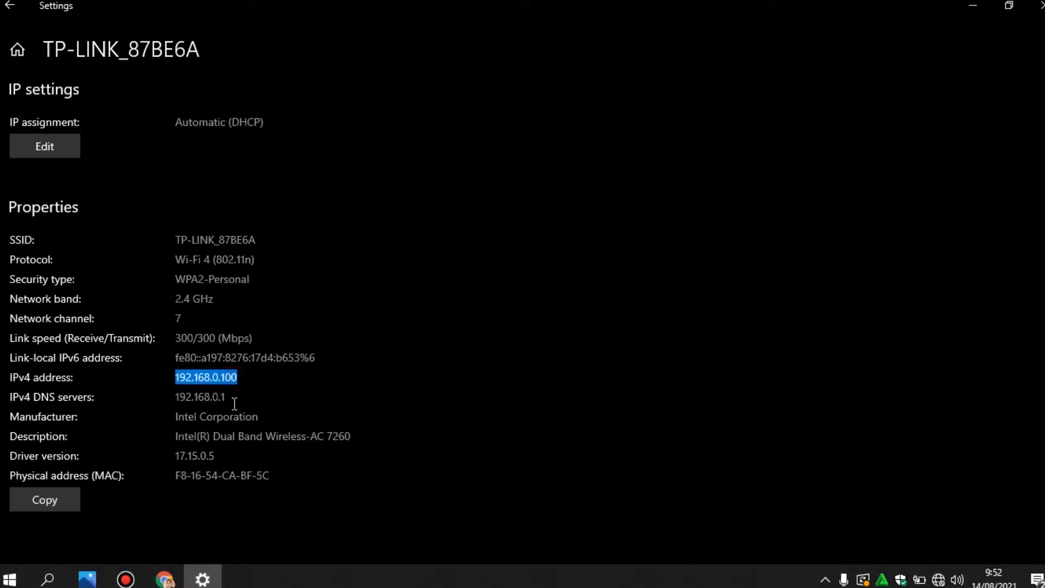
pyautogui.moveTo(235, 401); pyautogui.dragTo(147, 390)
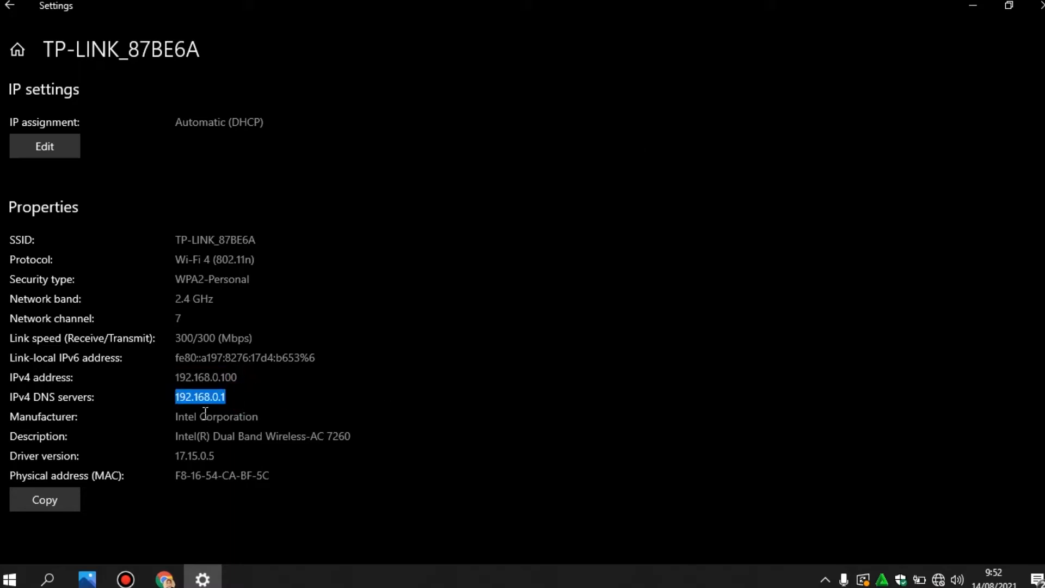
pyautogui.click(1040, 8)
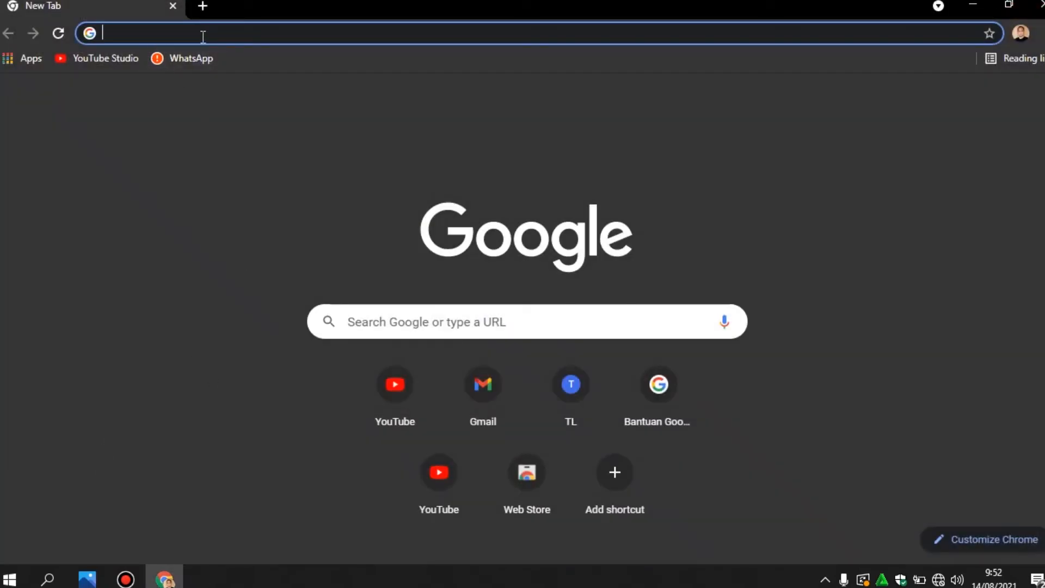
# Load 192.168.0.1 in Chrome and sign in with the router's admin username and password
pyautogui.write('192')
pyautogui.press('Return')
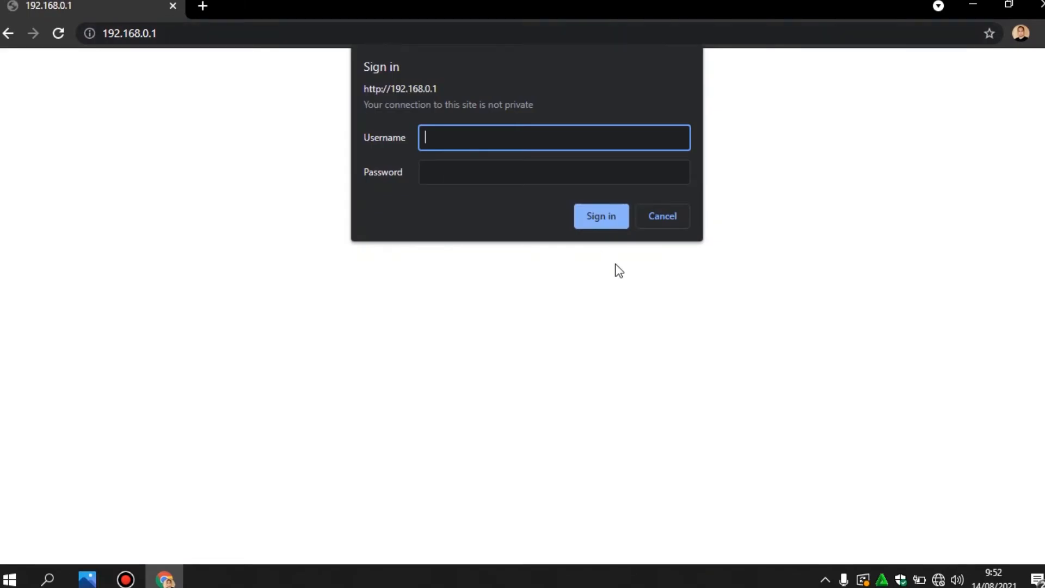
pyautogui.write('ADMI')
pyautogui.press('BackSpace')
pyautogui.press('BackSpace')
pyautogui.press('BackSpace')
pyautogui.write('dmin')
pyautogui.press('Tab')
pyautogui.write('a')
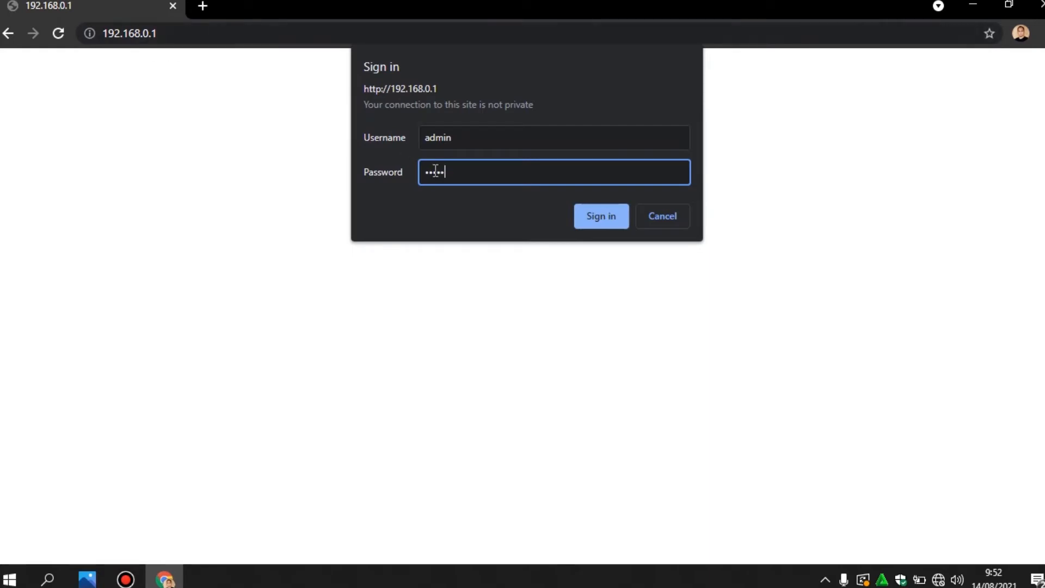
pyautogui.click(594, 215)
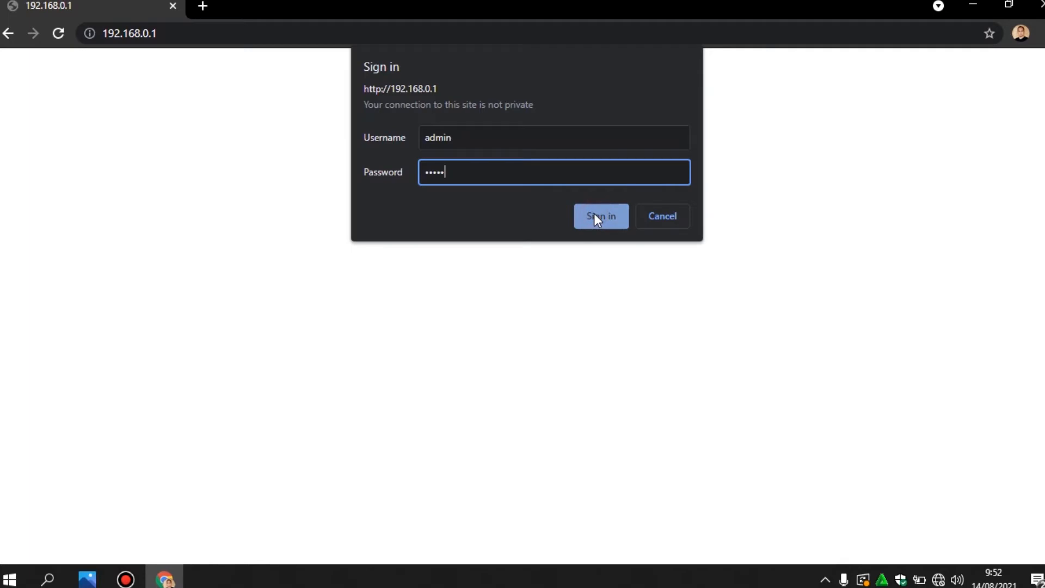
pyautogui.click(595, 215)
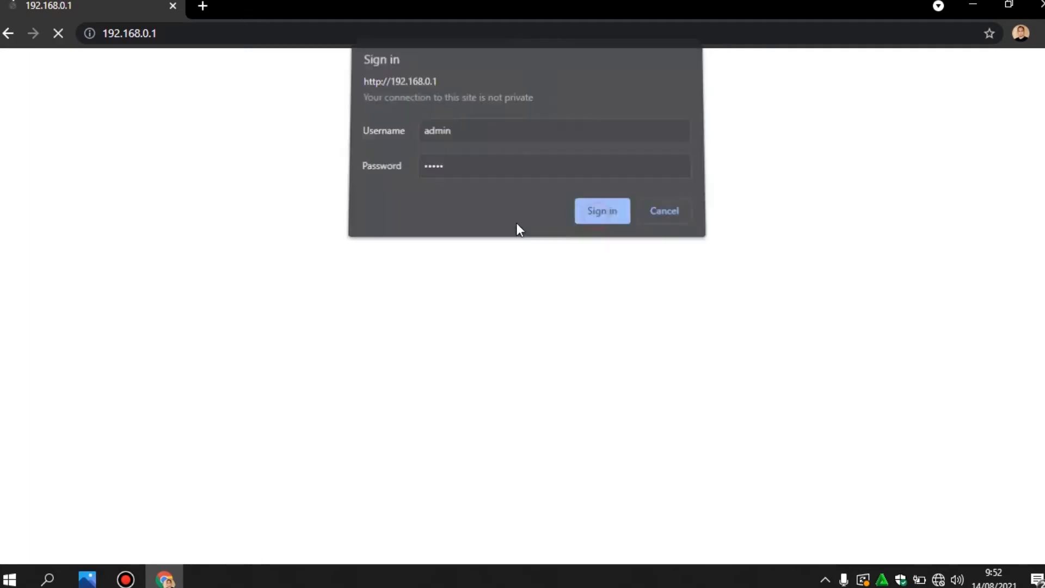
# Reconnect the laptop to the TP-LINK_87BE6A Wi-Fi network from the taskbar flyout
pyautogui.click(938, 579)
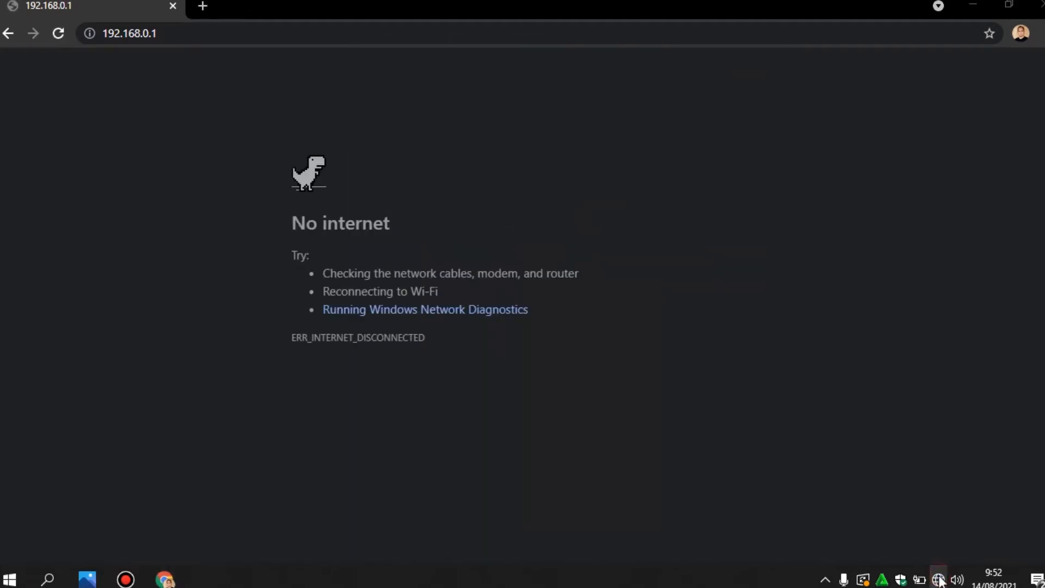
pyautogui.click(892, 210)
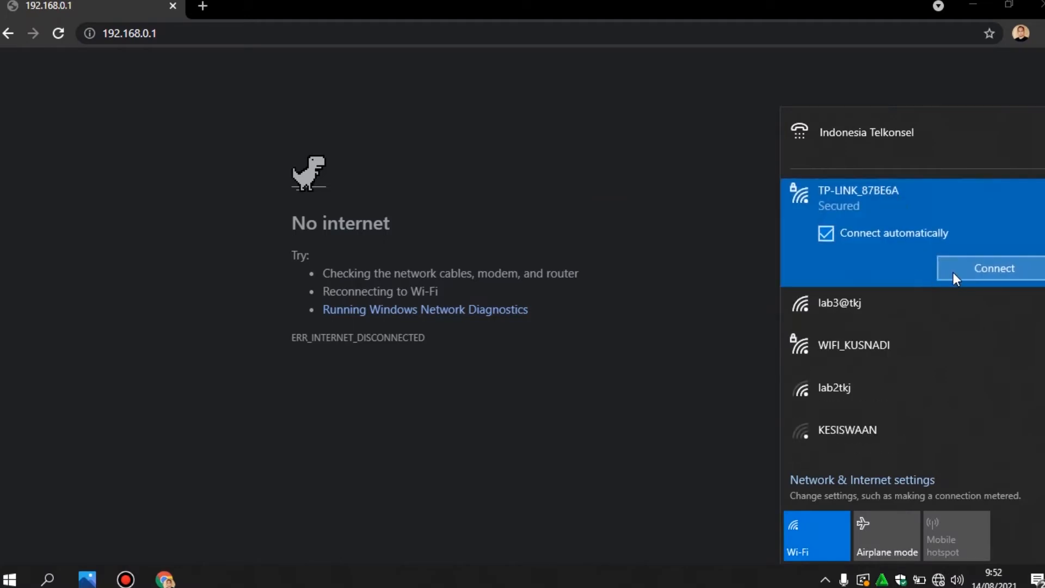
pyautogui.click(951, 269)
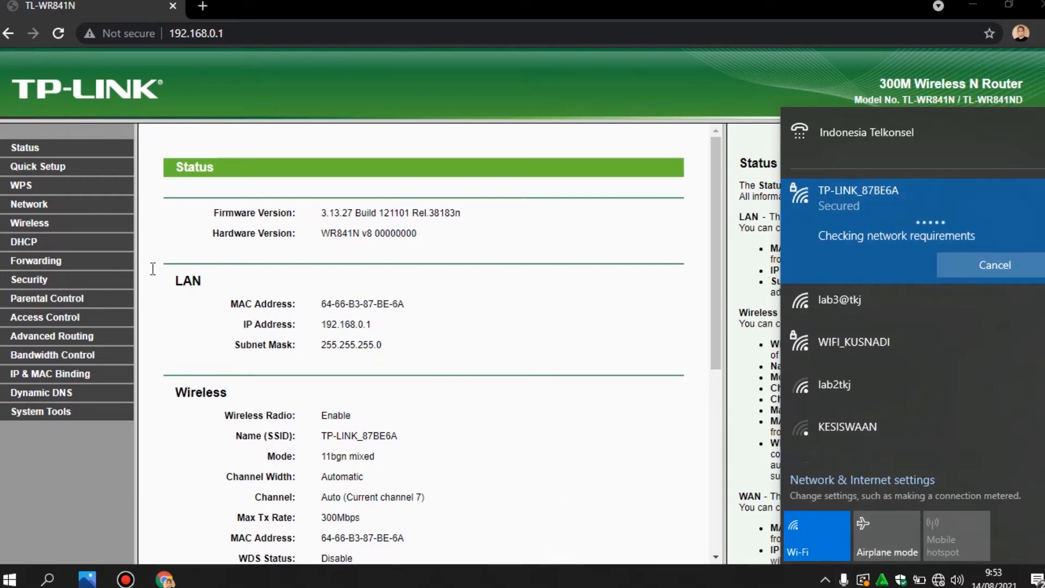
pyautogui.click(20, 224)
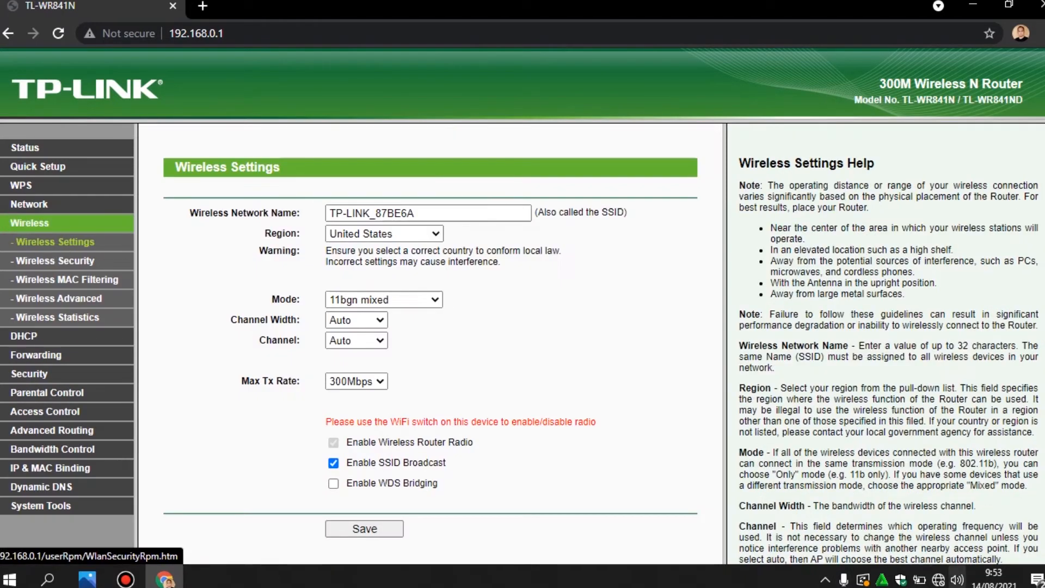
# Change the Wireless Network Name to WIFI_87 and choose Indonesia as the Region
pyautogui.click(938, 579)
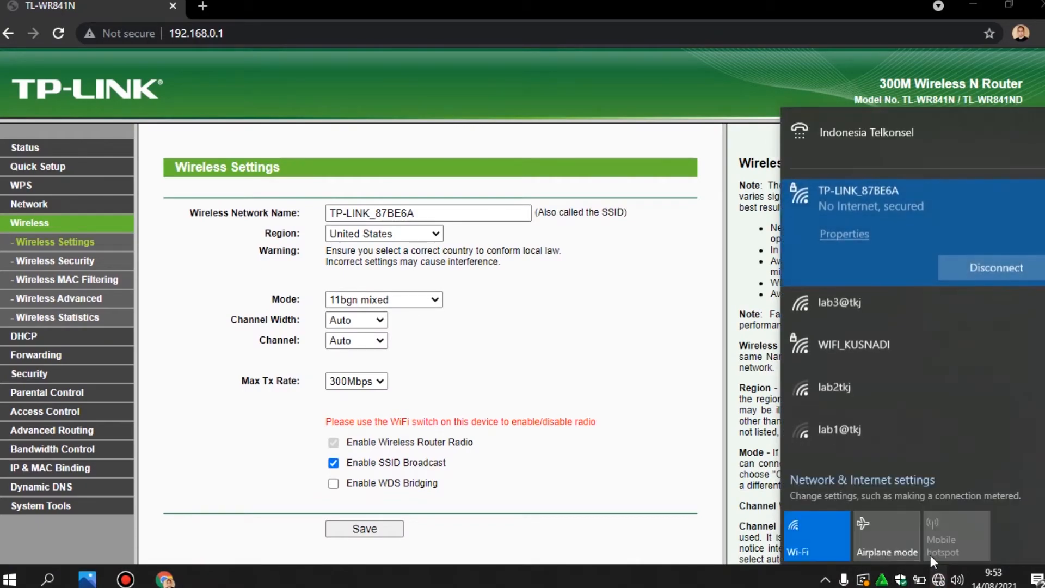
pyautogui.click(50, 248)
pyautogui.tripleClick(453, 213)
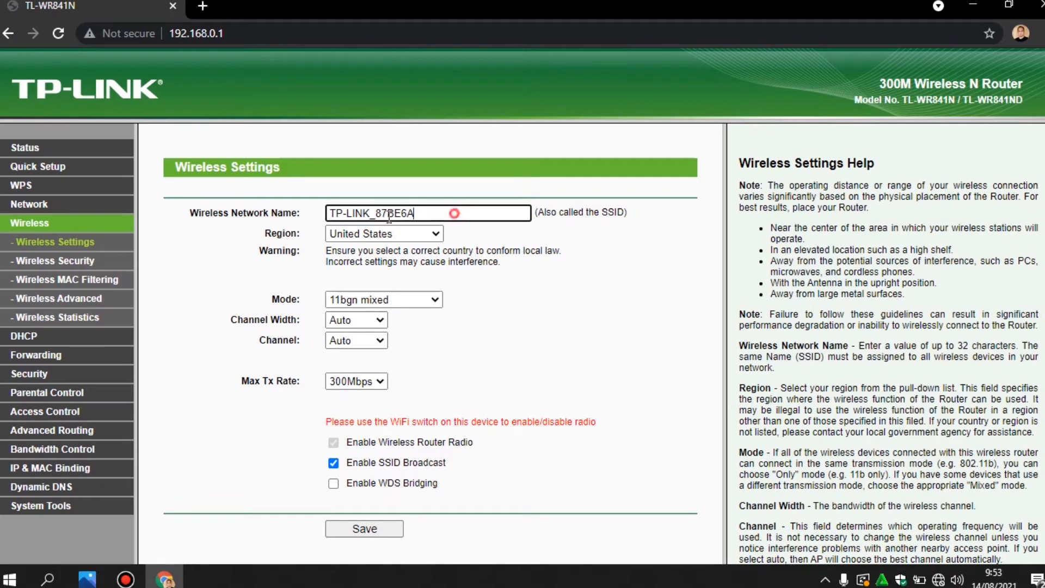
pyautogui.write('wif')
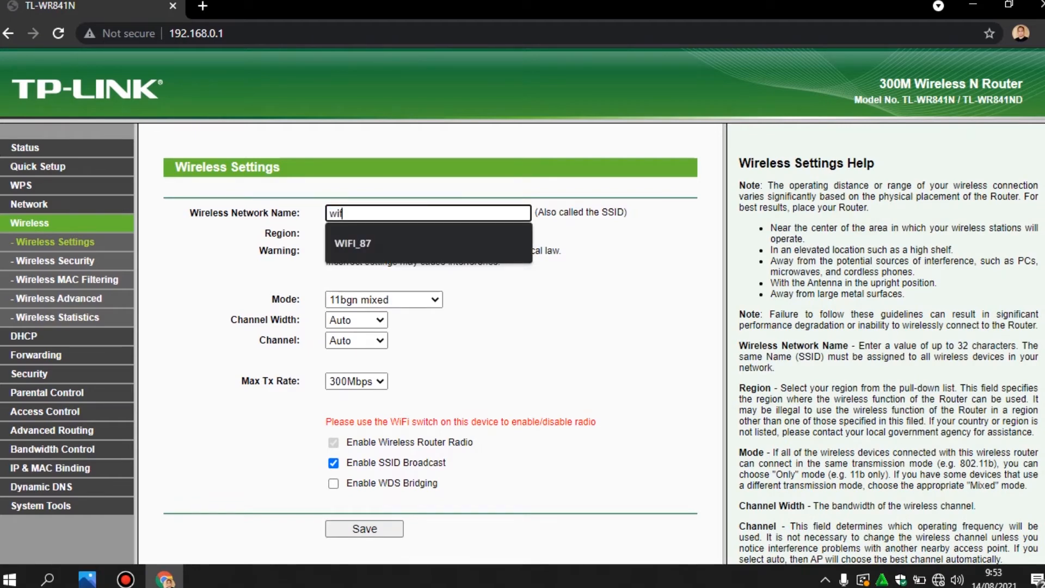
pyautogui.click(359, 243)
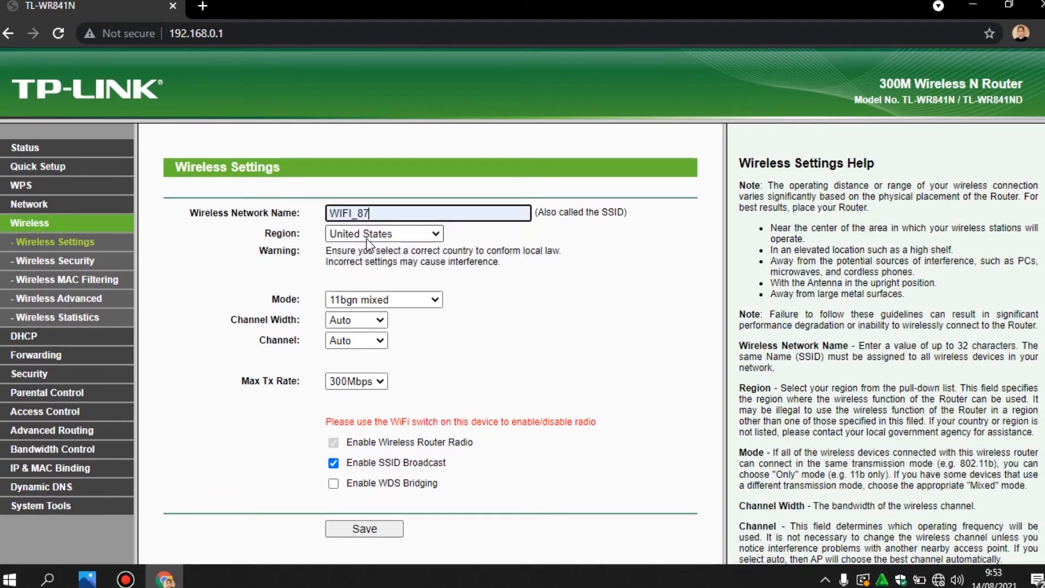
pyautogui.click(411, 234)
pyautogui.write('in')
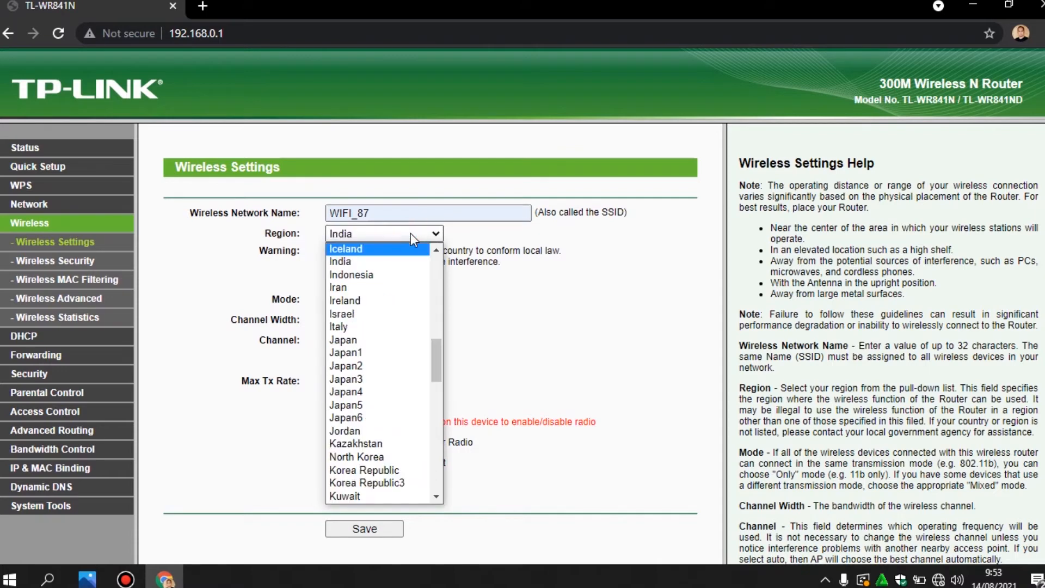
pyautogui.click(392, 274)
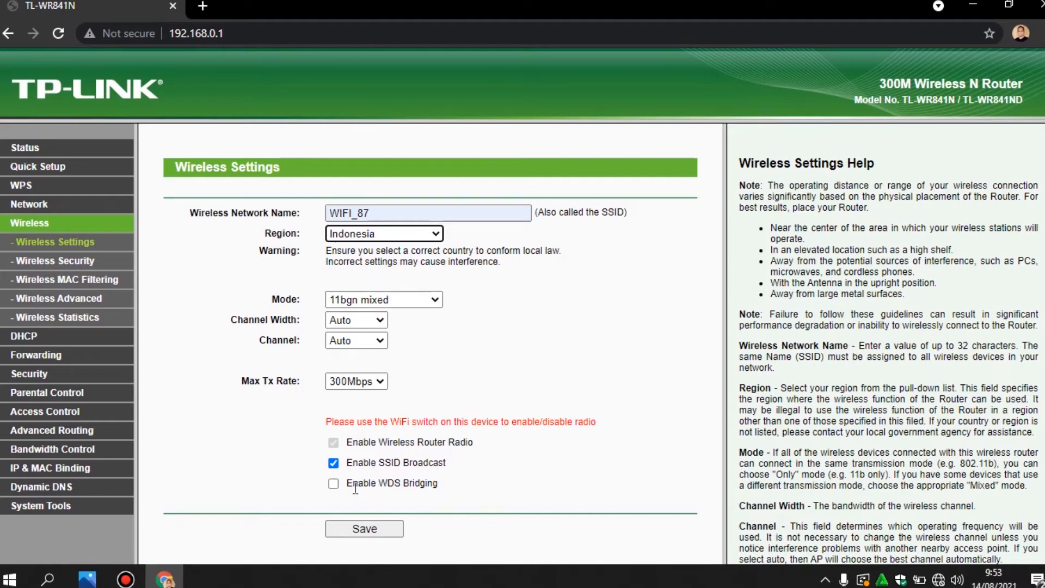
# Enable WDS Bridging and run a Survey listing 8 nearby access points
pyautogui.click(333, 483)
pyautogui.scroll(-3, 507, 455)
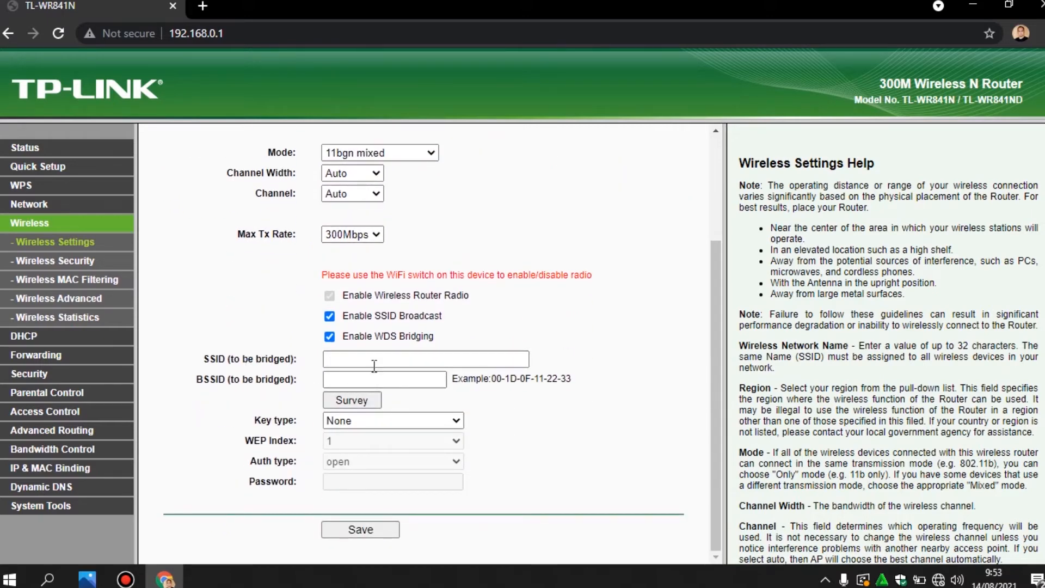
pyautogui.click(356, 403)
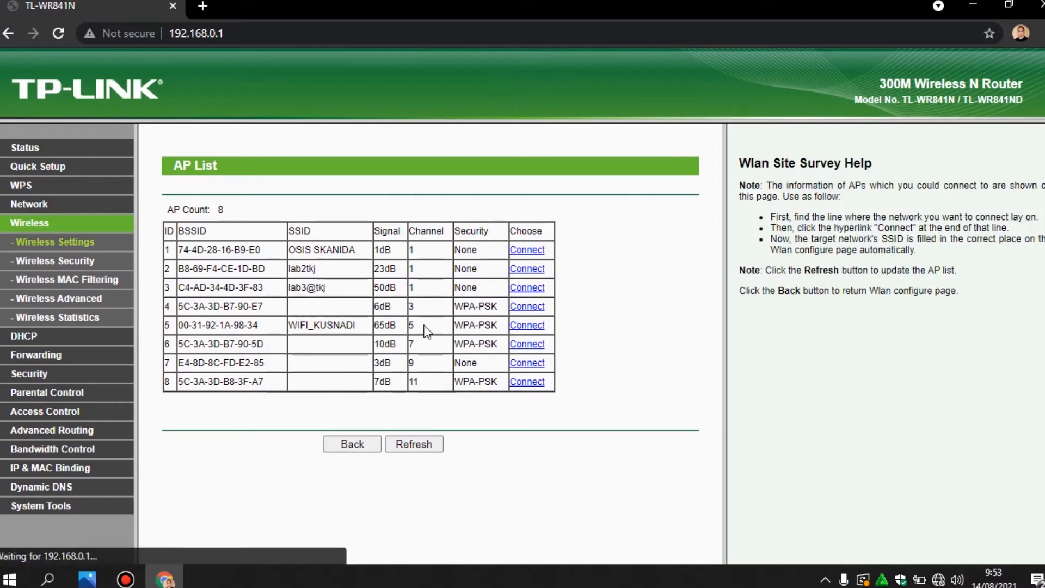
# Bridge to the WIFI_KUSNADI access point and fill in its saved WPA-PSK/WPA2-PSK password
pyautogui.click(523, 326)
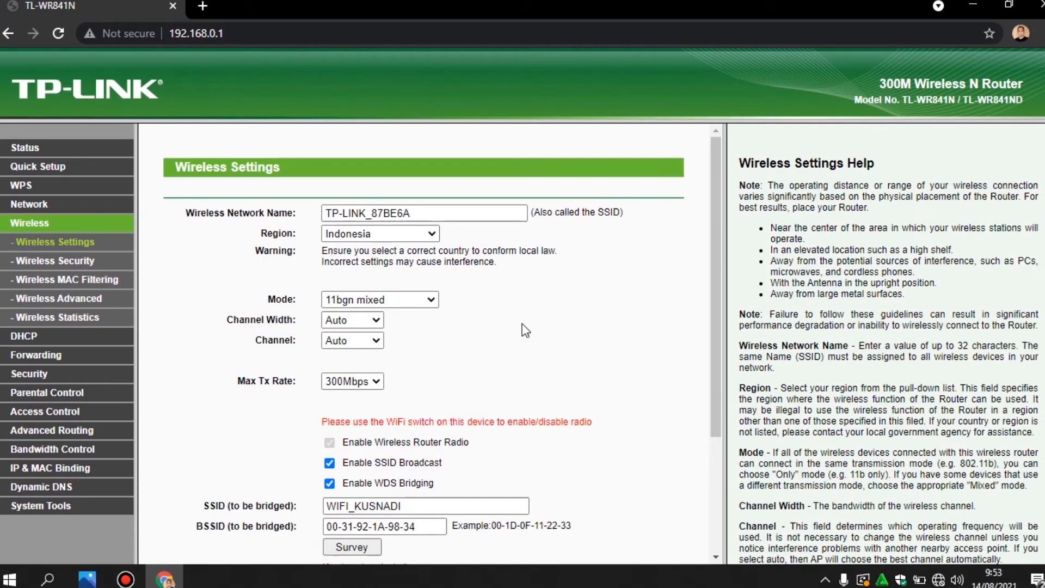
pyautogui.scroll(-3, 530, 320)
pyautogui.click(424, 477)
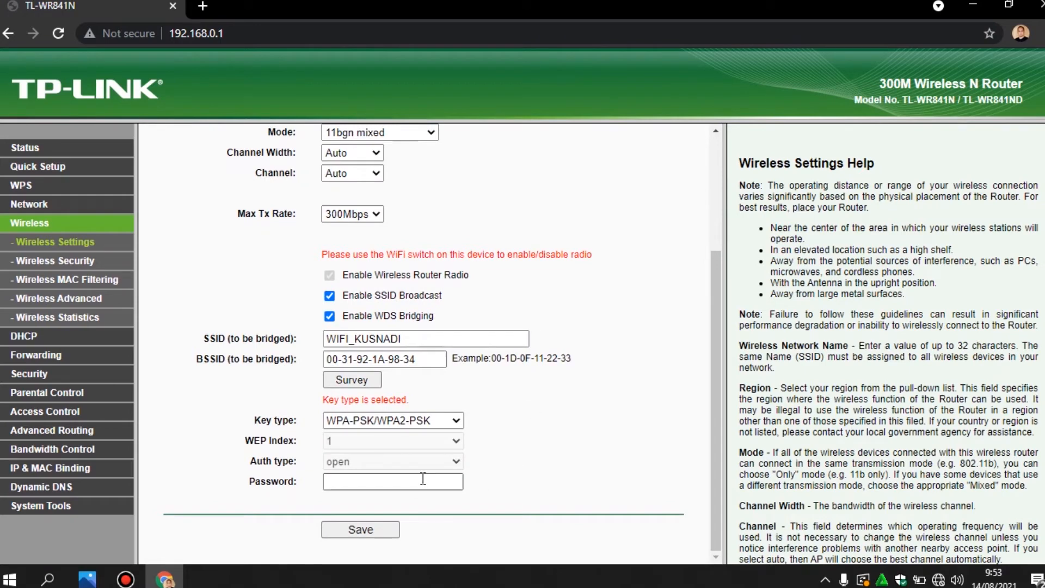
pyautogui.click(423, 479)
pyautogui.click(373, 501)
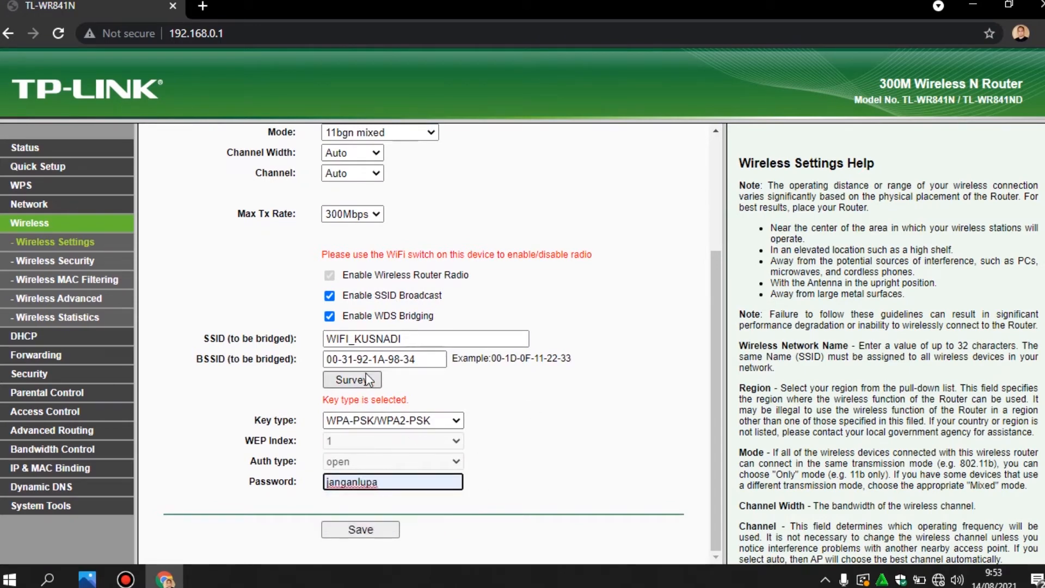
pyautogui.scroll(3, 481, 385)
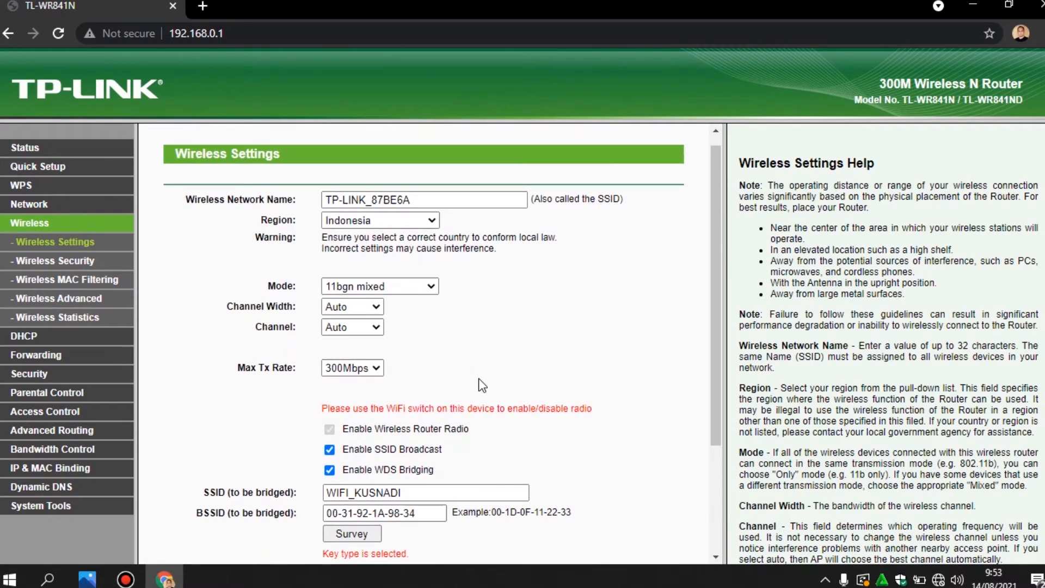
# Rename the network to WIFI_87, save, and accept switching to the bridged network's channel
pyautogui.moveTo(441, 202); pyautogui.dragTo(351, 202)
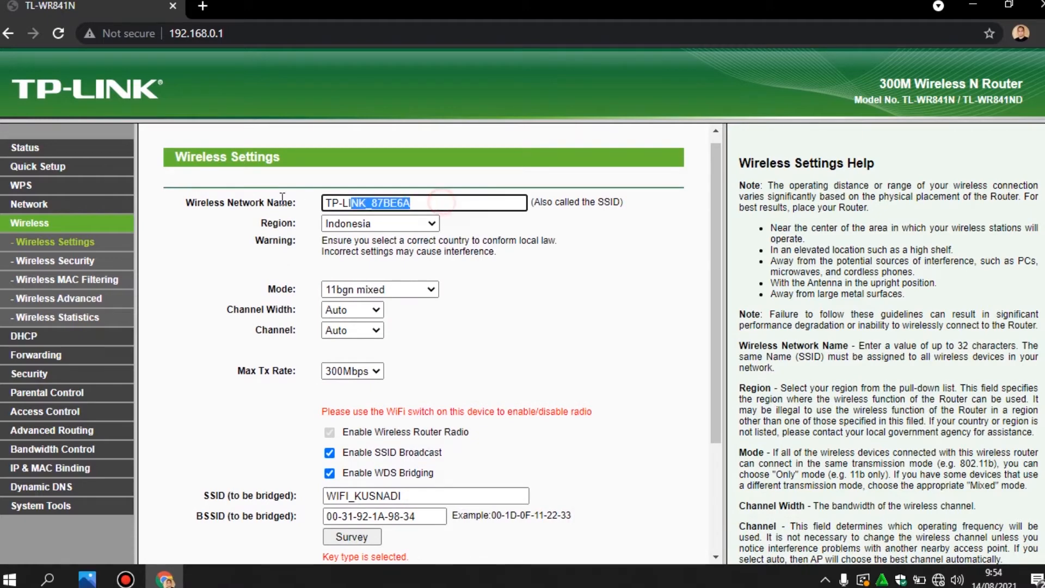
pyautogui.moveTo(282, 198); pyautogui.dragTo(278, 198)
pyautogui.write('WIFI_87')
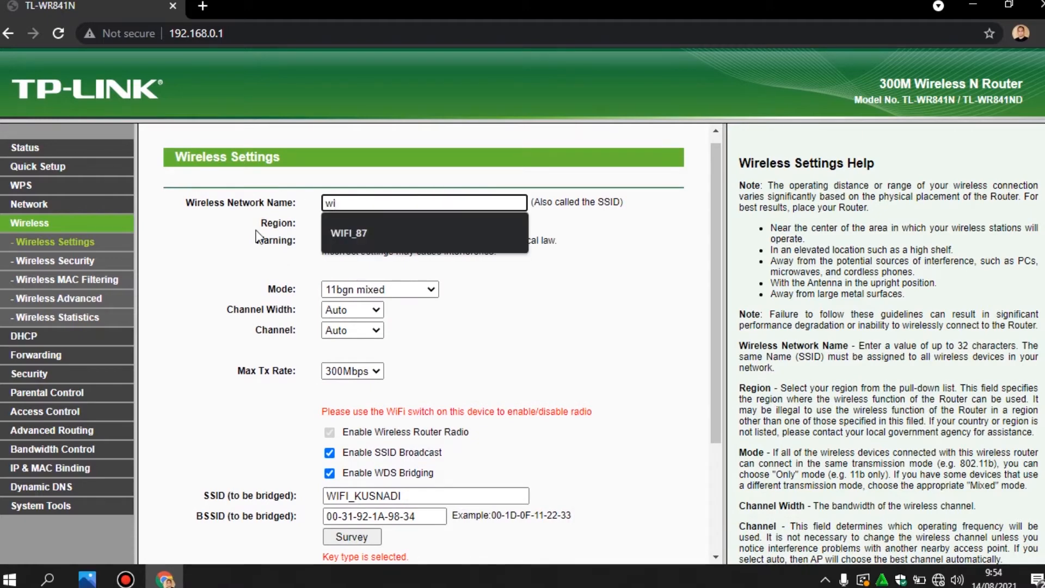
pyautogui.scroll(-3, 384, 308)
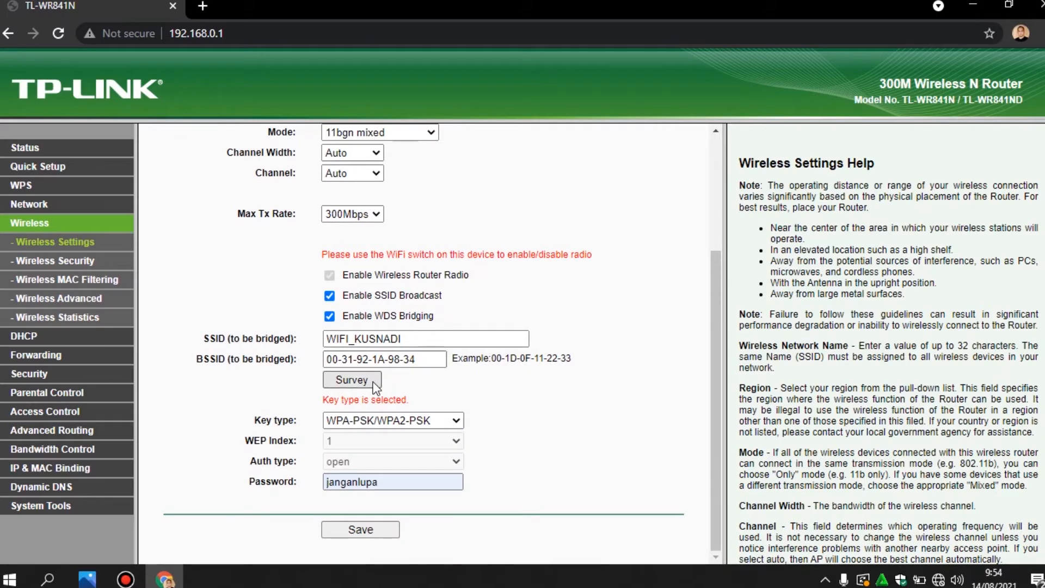
pyautogui.scroll(3, 435, 294)
pyautogui.scroll(-3, 440, 260)
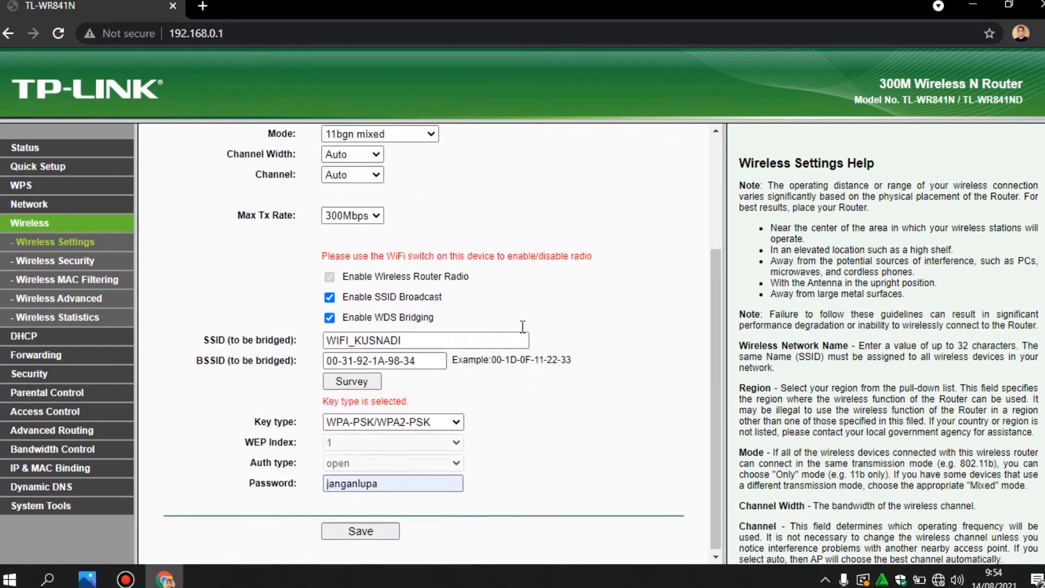
pyautogui.click(350, 531)
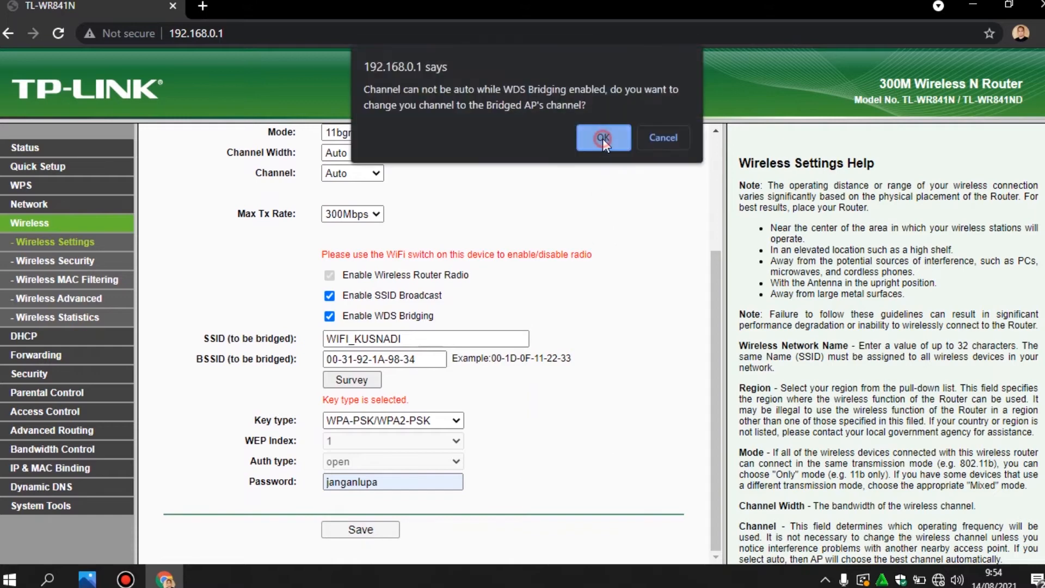
pyautogui.click(602, 137)
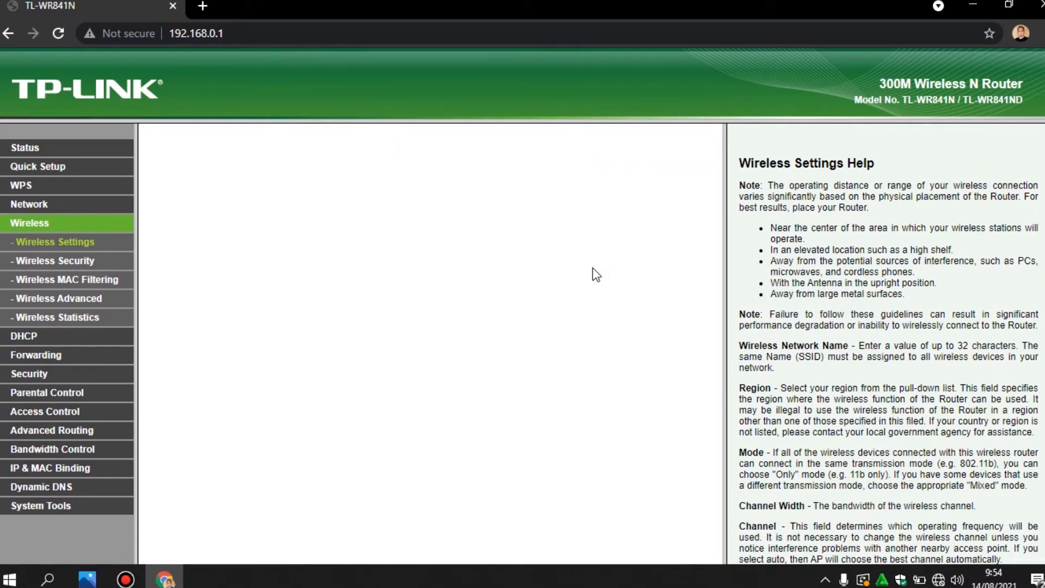
# Toggle Wi-Fi off and on, confirm the WIFI_87 connection, and reload the router page
pyautogui.click(939, 579)
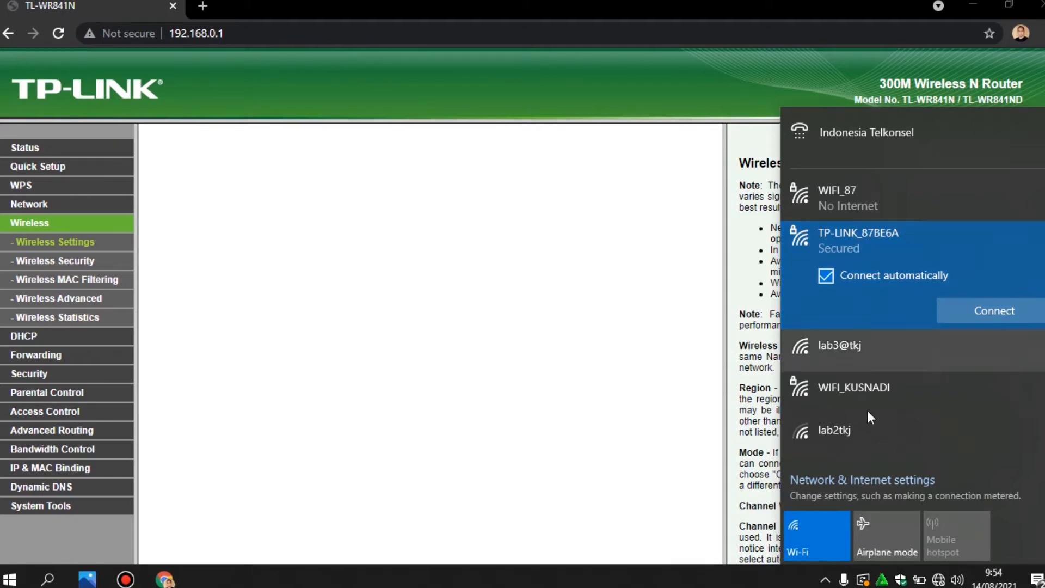
pyautogui.click(816, 538)
pyautogui.click(815, 533)
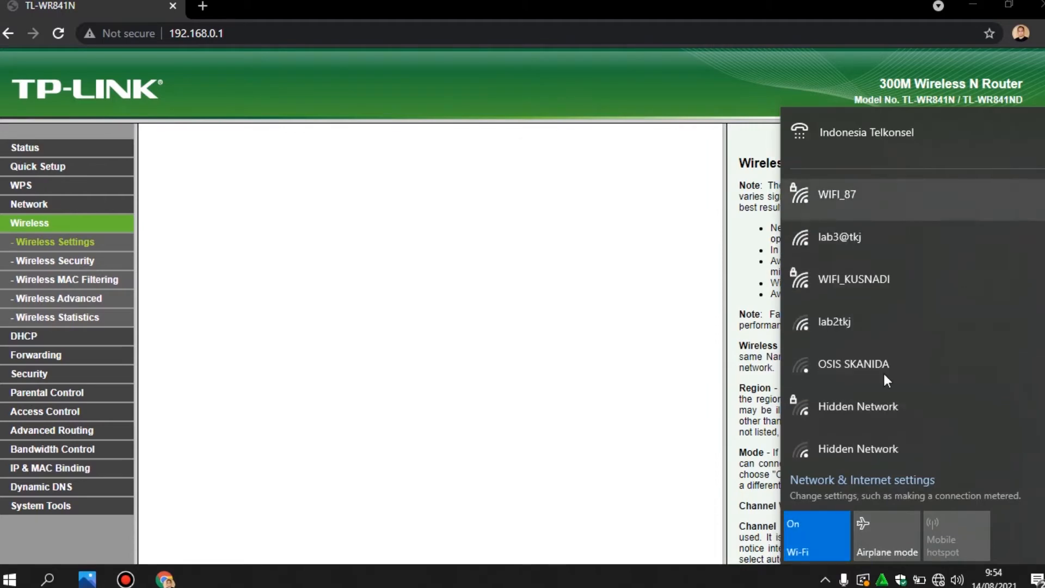
pyautogui.click(865, 211)
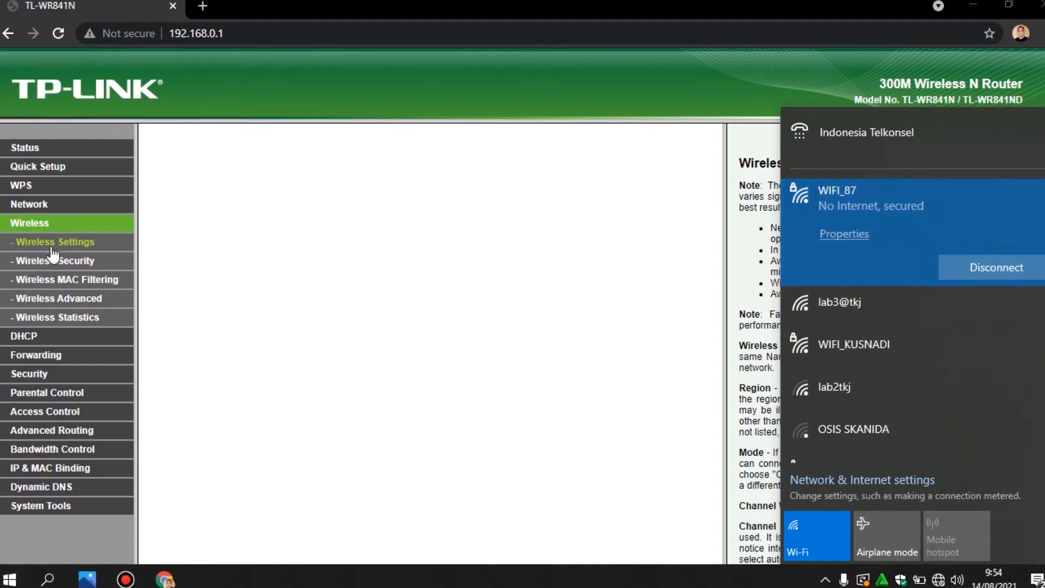
pyautogui.click(90, 262)
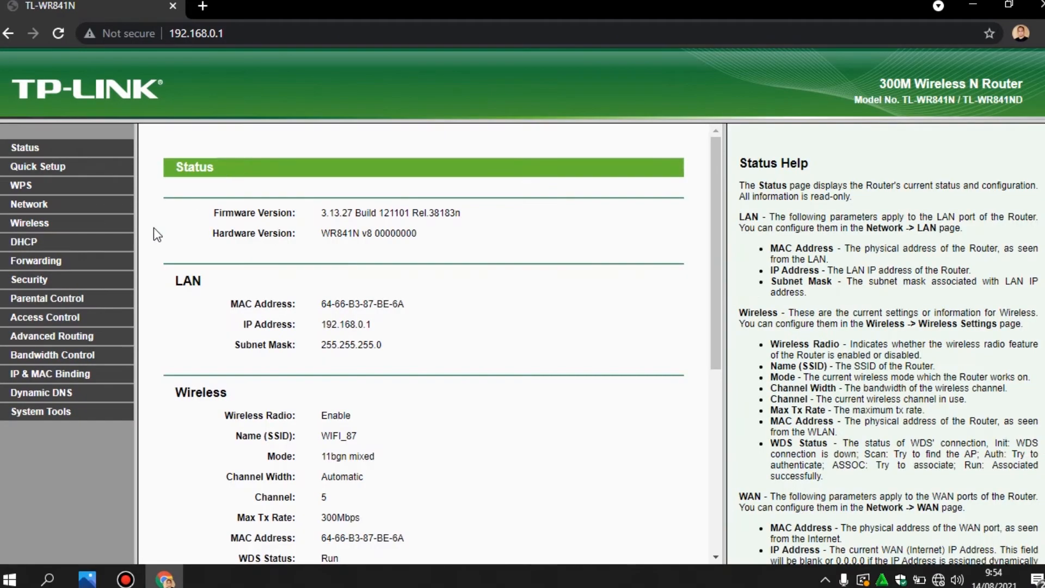
# On Wireless Security (WPA2-PSK, AES), replace the wireless password with the new value and save
pyautogui.click(35, 224)
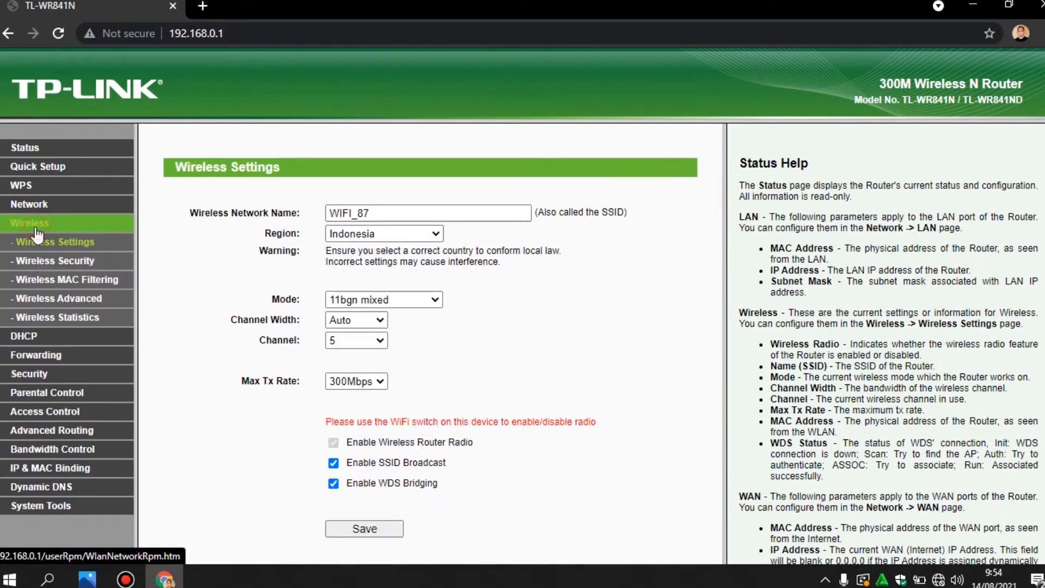
pyautogui.click(83, 265)
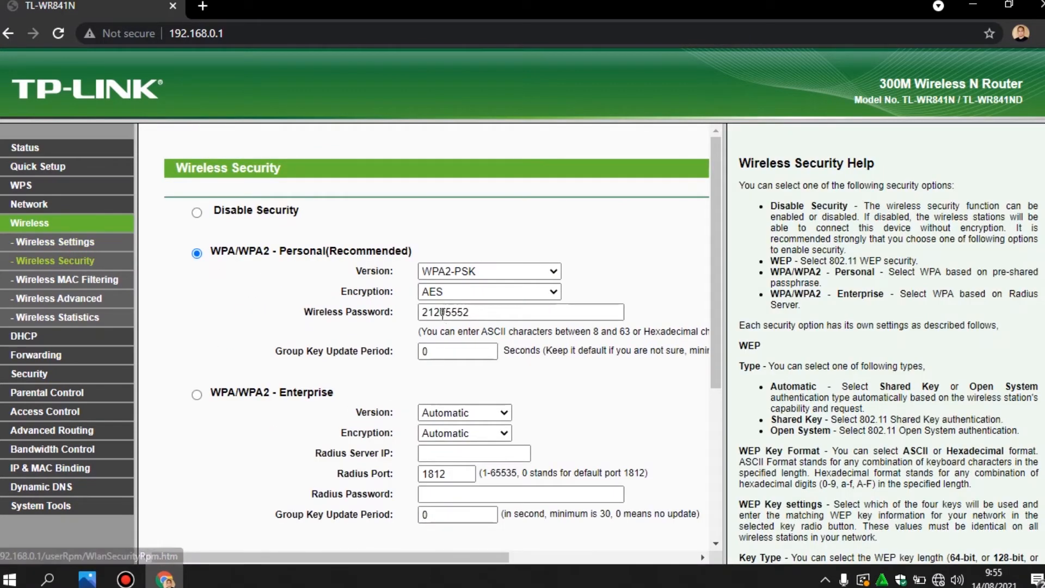
pyautogui.click(478, 312)
pyautogui.moveTo(479, 312); pyautogui.dragTo(303, 307)
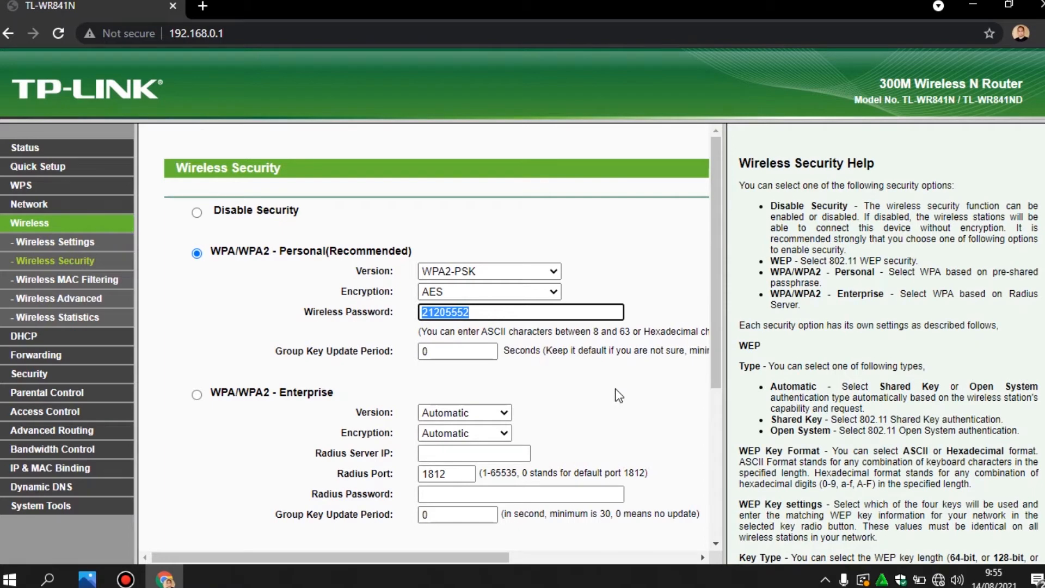
pyautogui.write('1234567890')
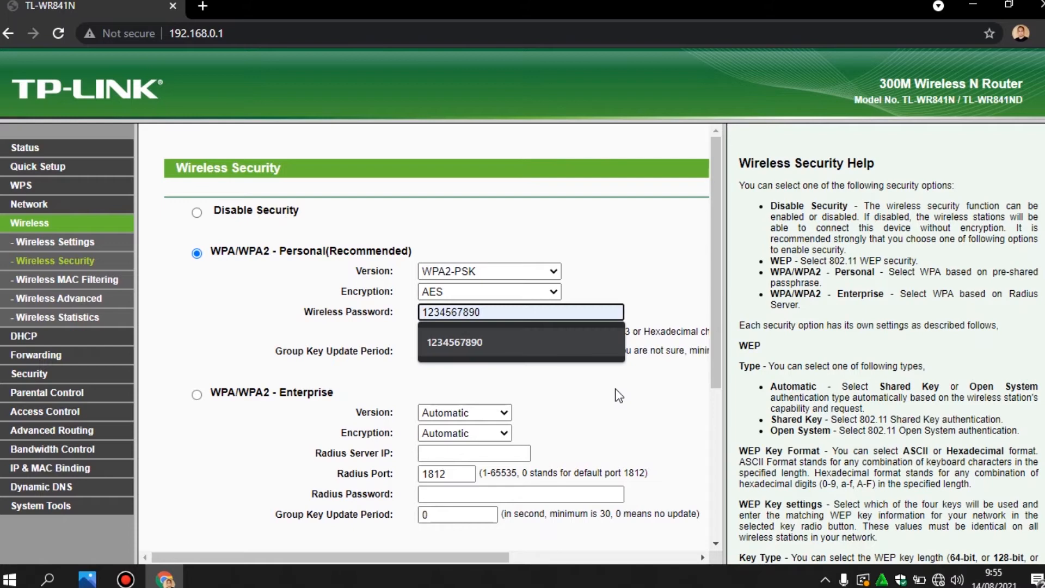
pyautogui.click(613, 389)
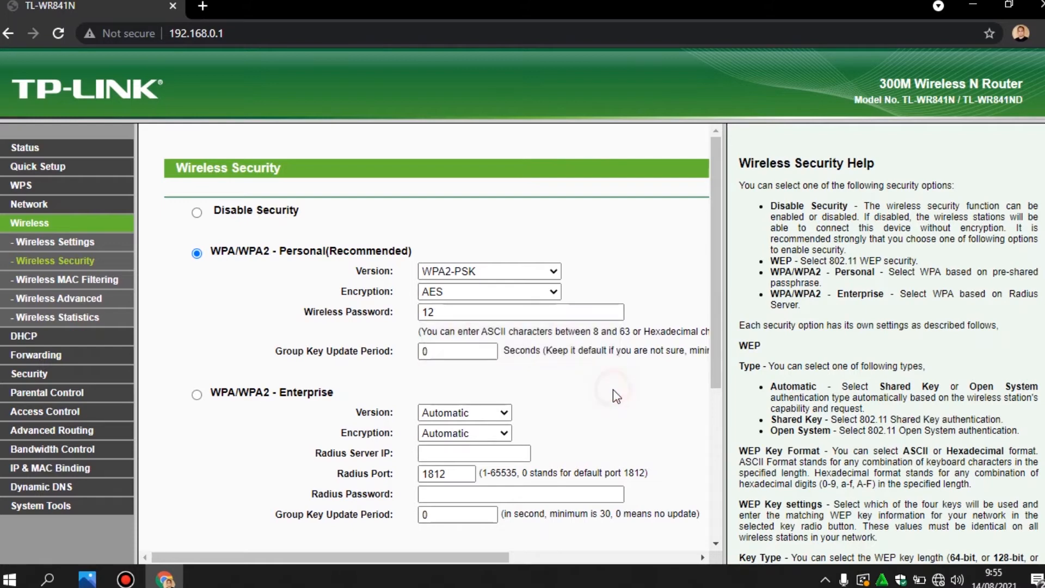
pyautogui.scroll(-3, 613, 390)
pyautogui.click(455, 155)
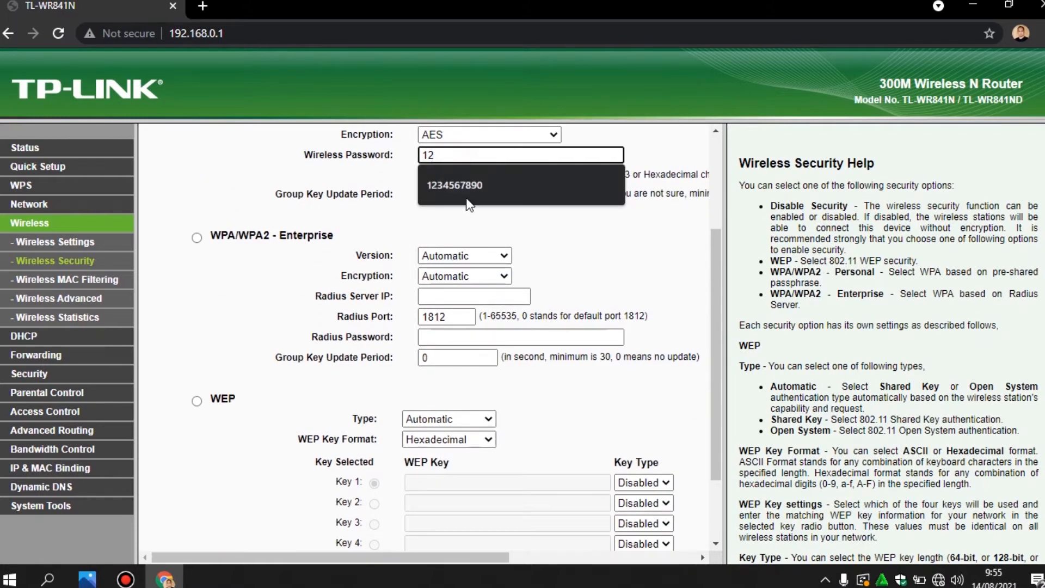
pyautogui.click(478, 186)
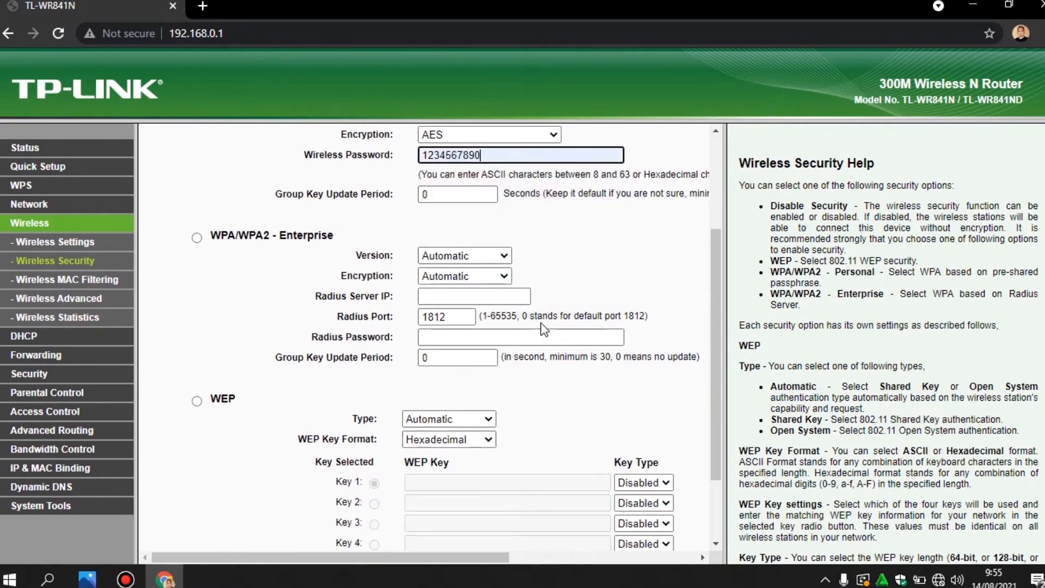
pyautogui.scroll(-3, 542, 354)
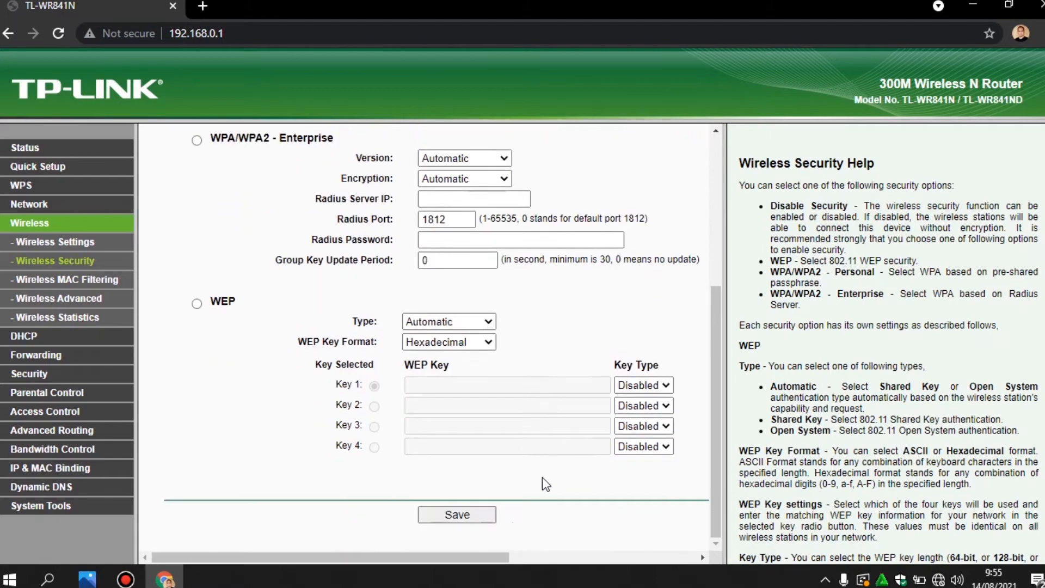
pyautogui.click(478, 518)
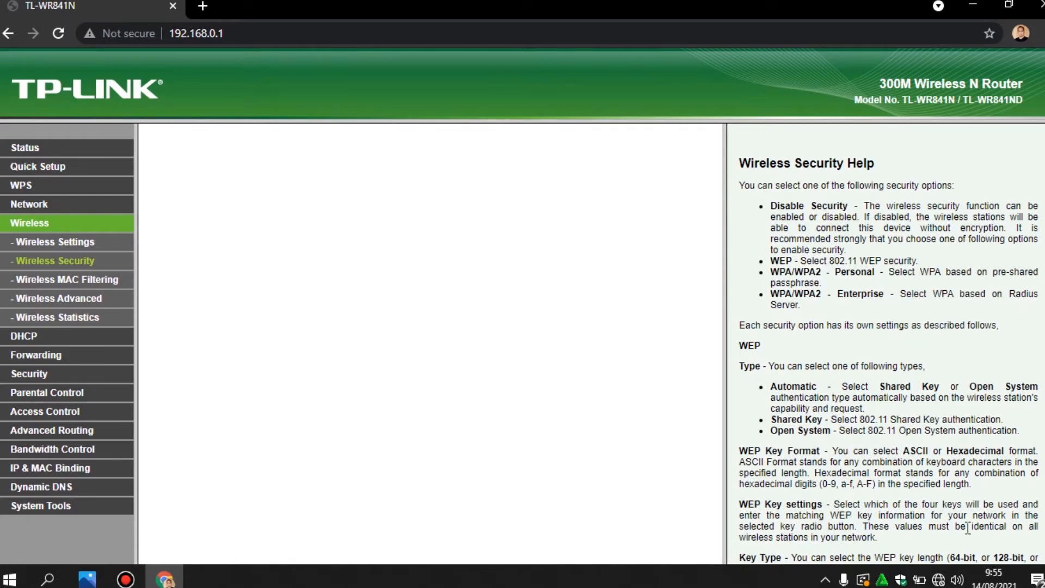
# Check the Wi-Fi status, open Network > LAN, then reload 192.168.0.1, getting ERR_INTERNET_DISCONNECTED
pyautogui.click(939, 579)
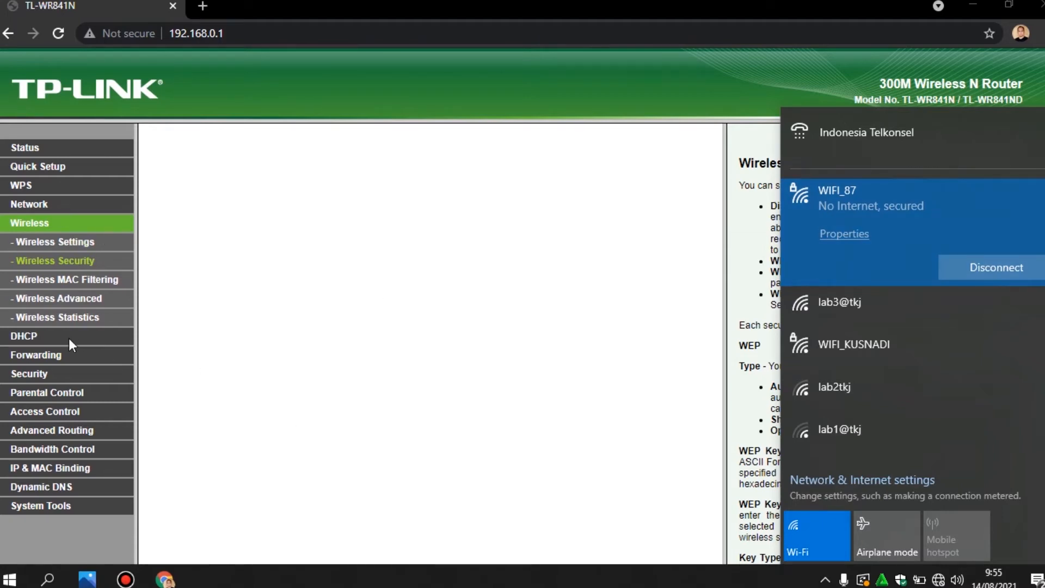
pyautogui.click(38, 198)
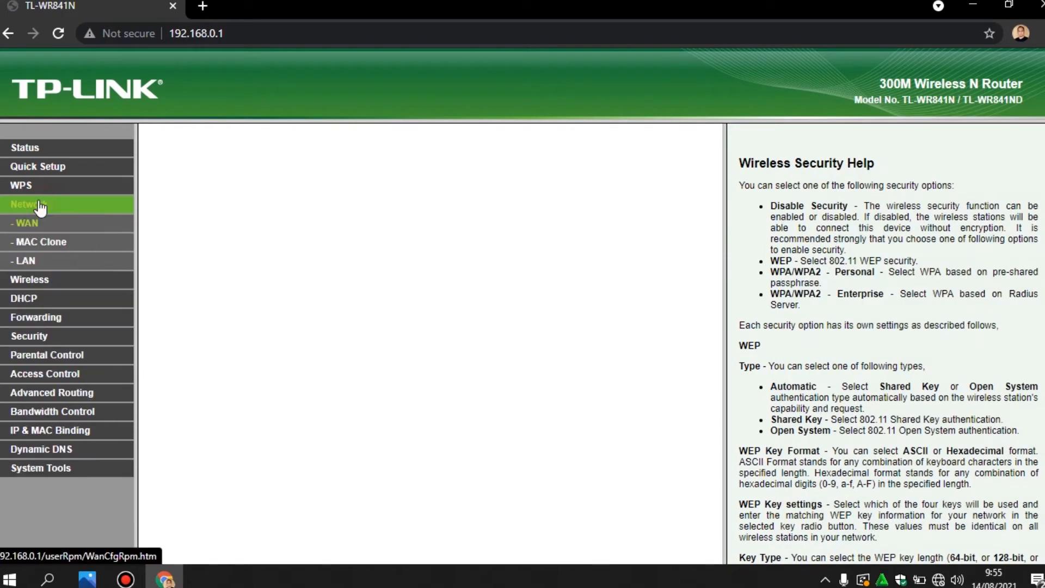
pyautogui.click(23, 261)
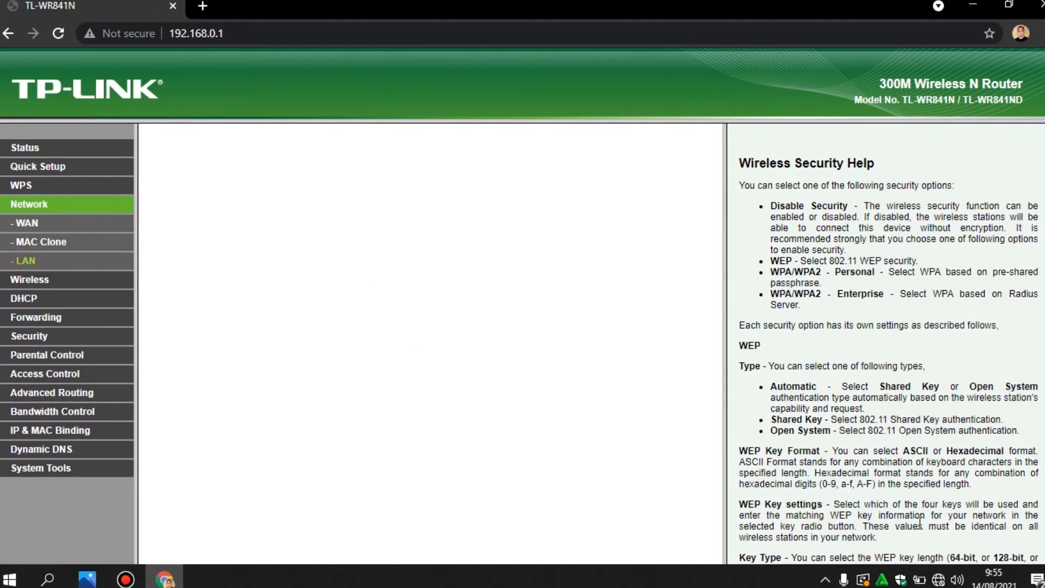
pyautogui.click(938, 579)
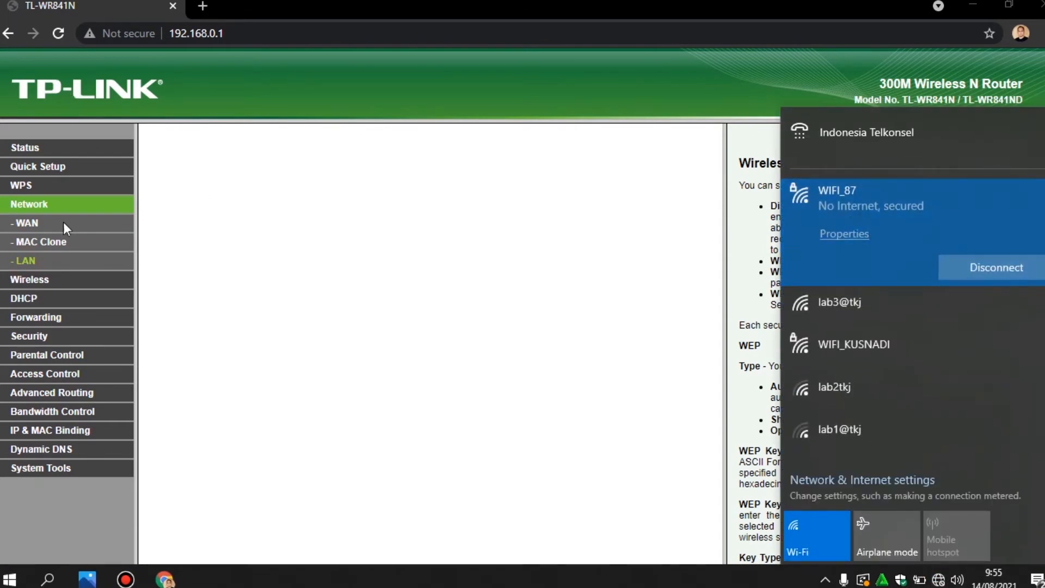
pyautogui.click(22, 264)
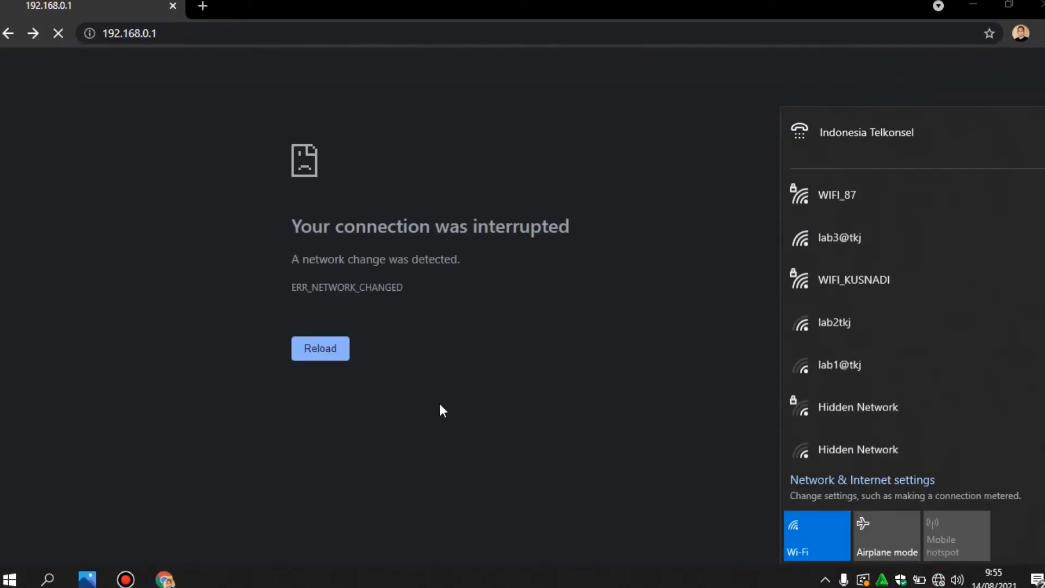
pyautogui.click(439, 406)
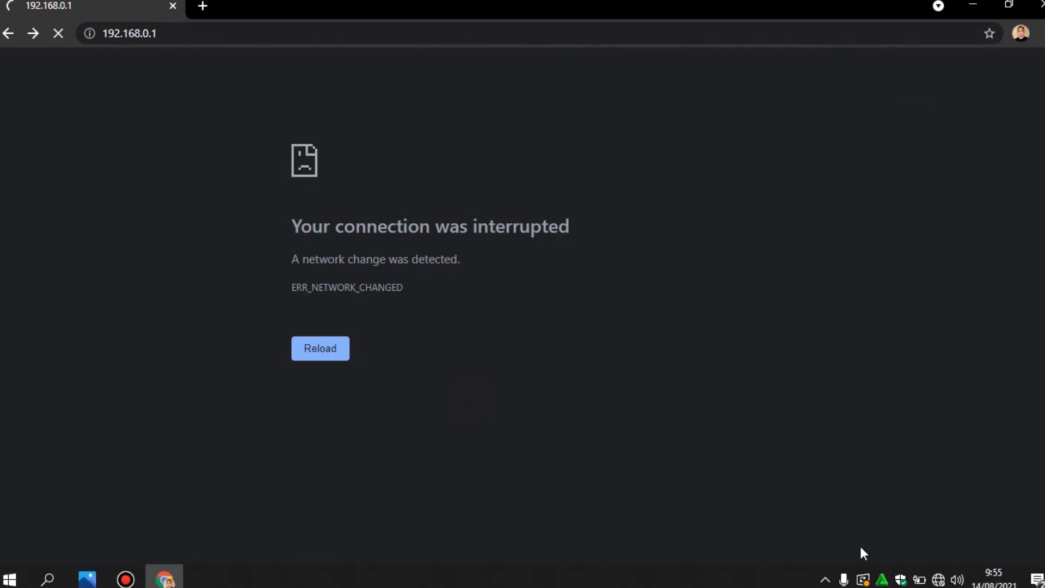
# Connect to WIFI_87 from the Wi-Fi flyout, entering the new network security key
pyautogui.click(942, 580)
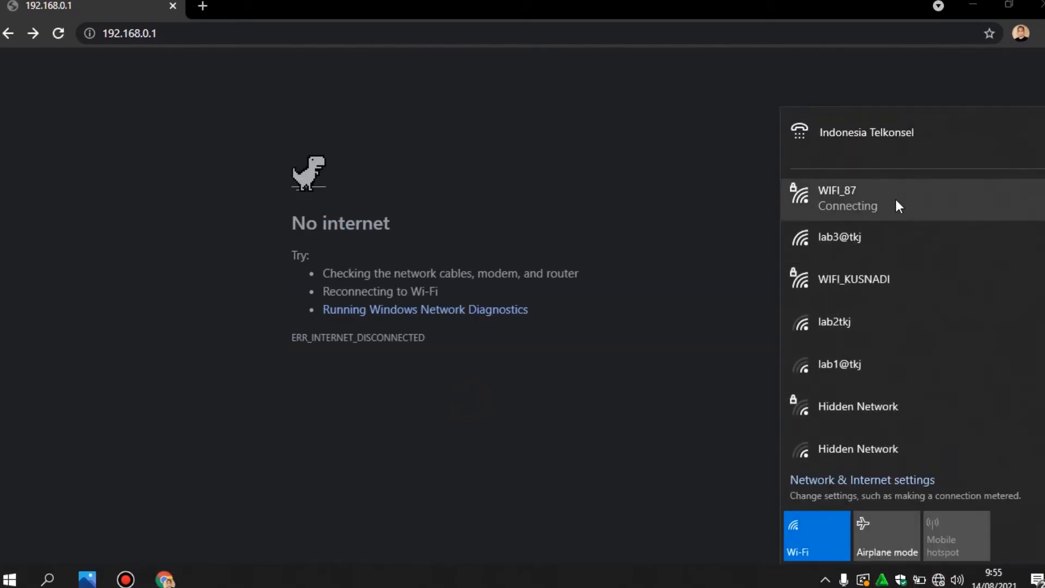
pyautogui.click(896, 200)
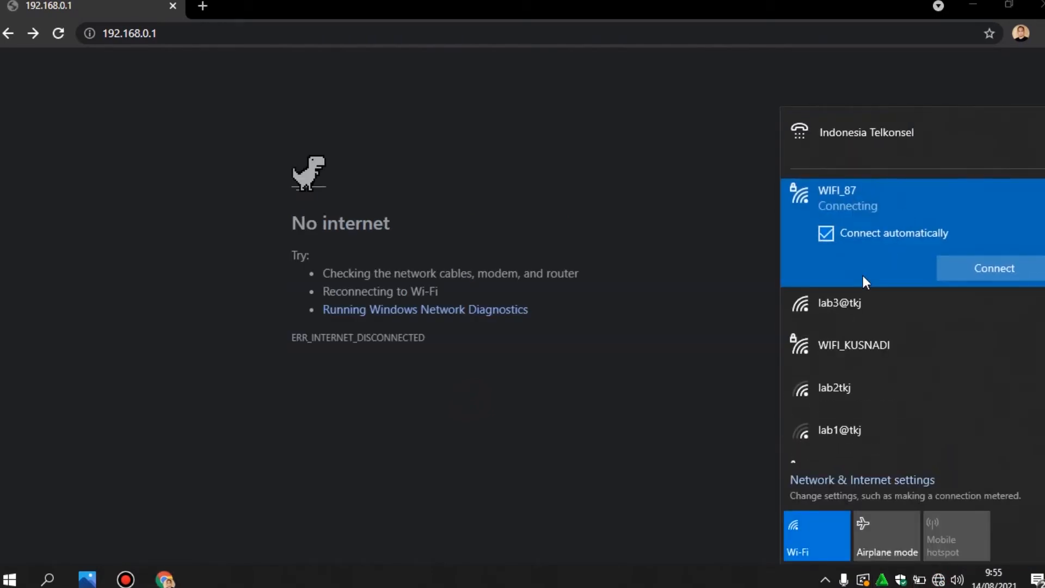
pyautogui.click(974, 268)
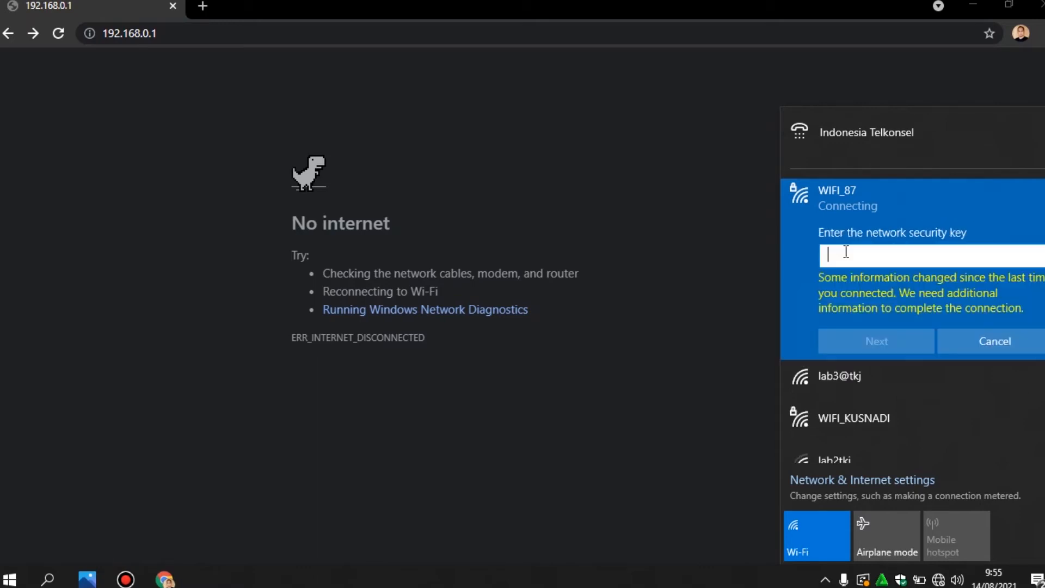
pyautogui.click(846, 252)
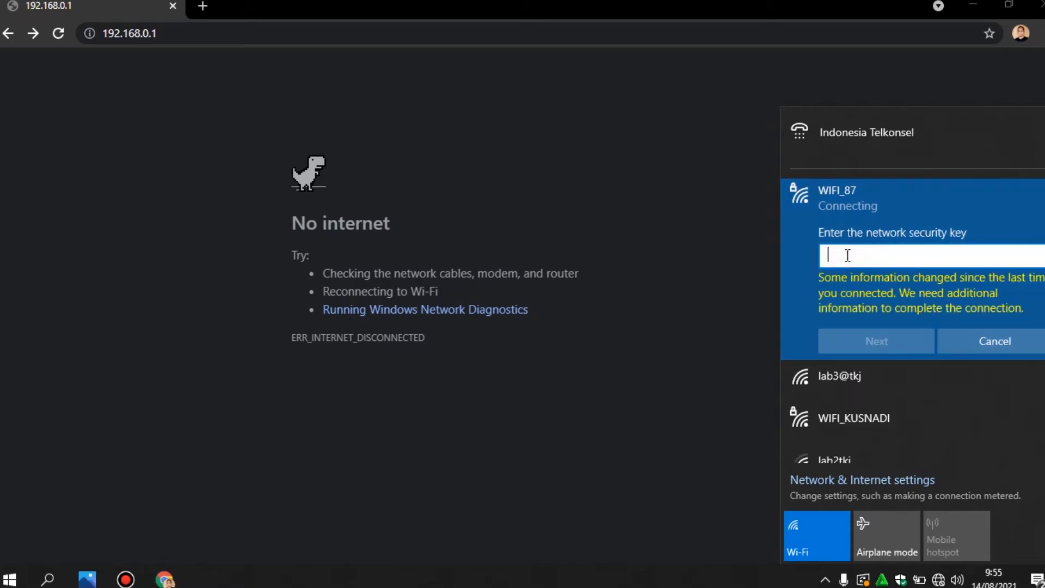
pyautogui.write('•••••••••••')
pyautogui.moveTo(1039, 256); pyautogui.dragTo(1039, 256)
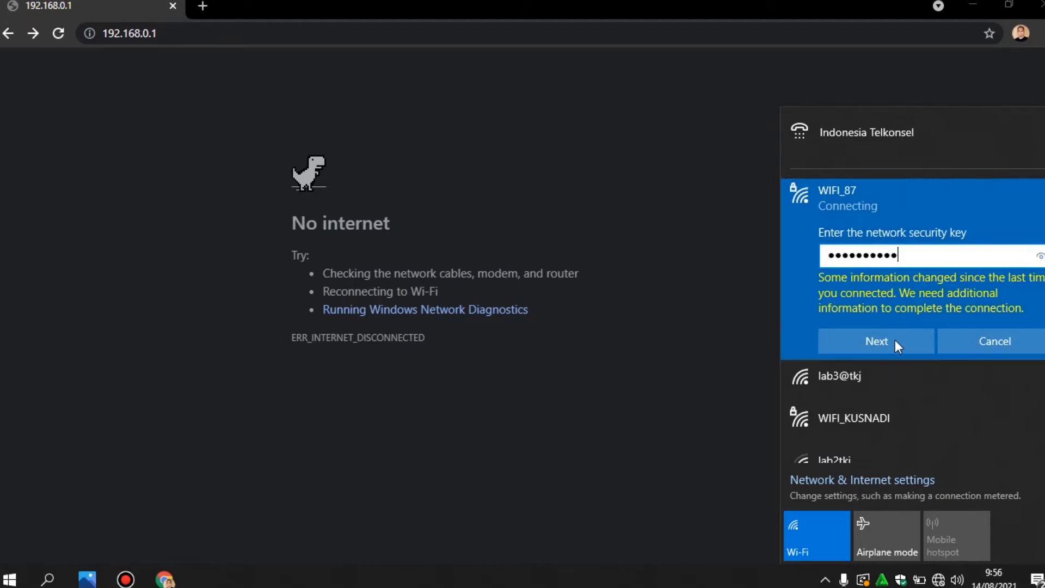
pyautogui.click(877, 341)
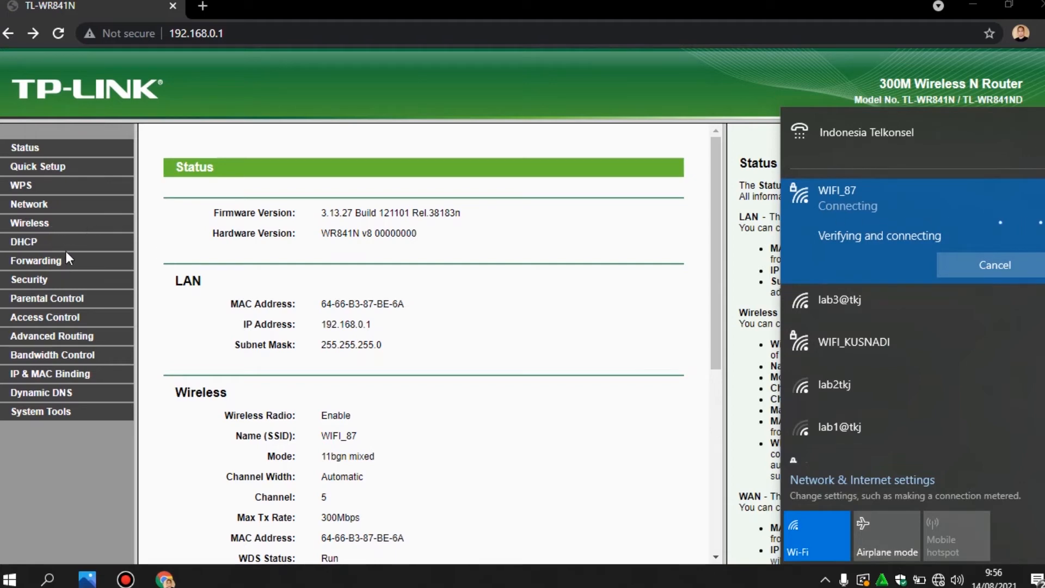
# Review the WAN page, LAN page and DHCP start and end addresses, finishing on Network > LAN
pyautogui.click(42, 205)
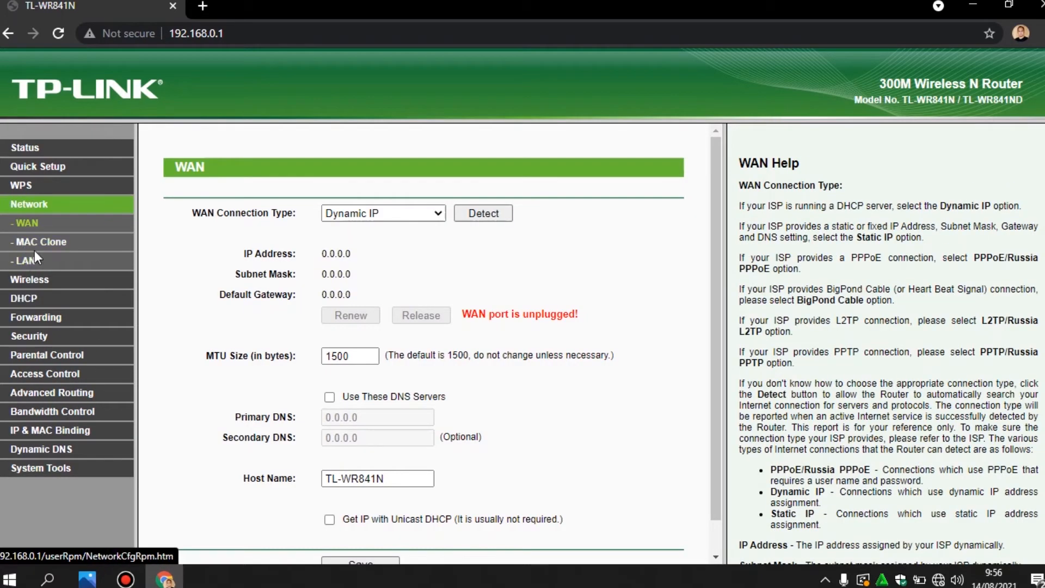
pyautogui.click(27, 262)
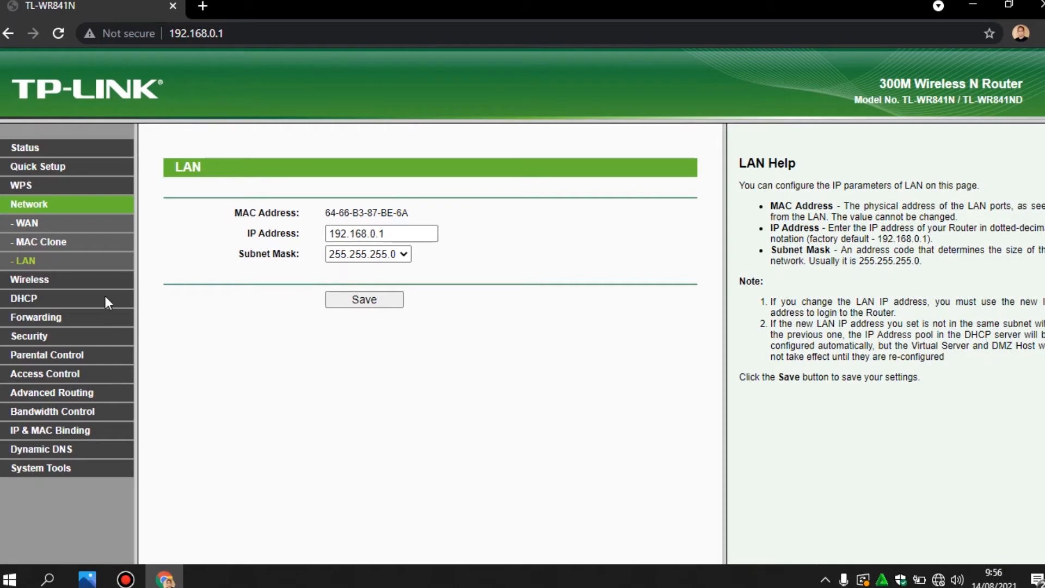
pyautogui.click(24, 298)
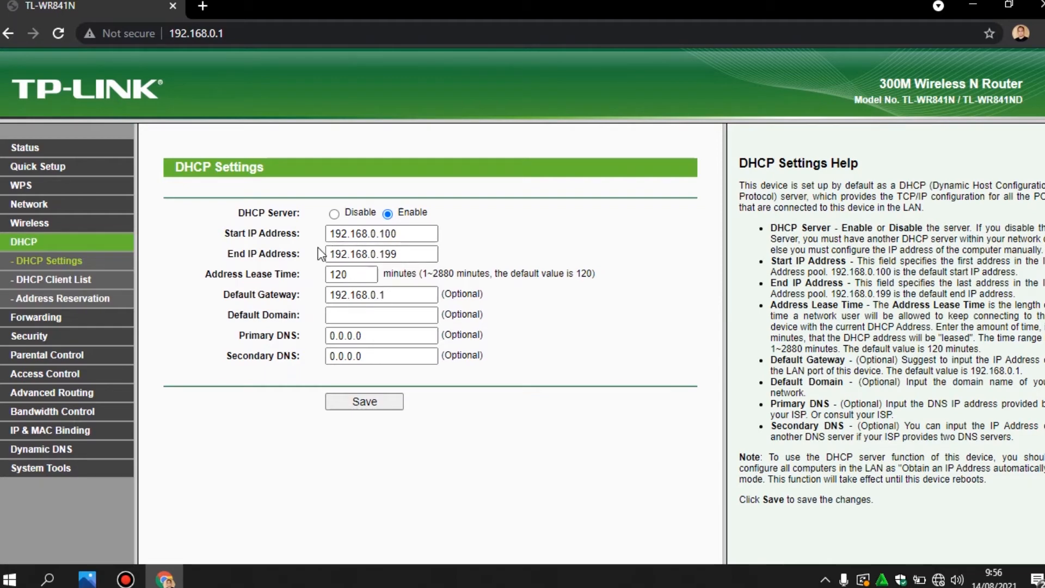
pyautogui.click(399, 233)
pyautogui.click(380, 254)
pyautogui.click(45, 208)
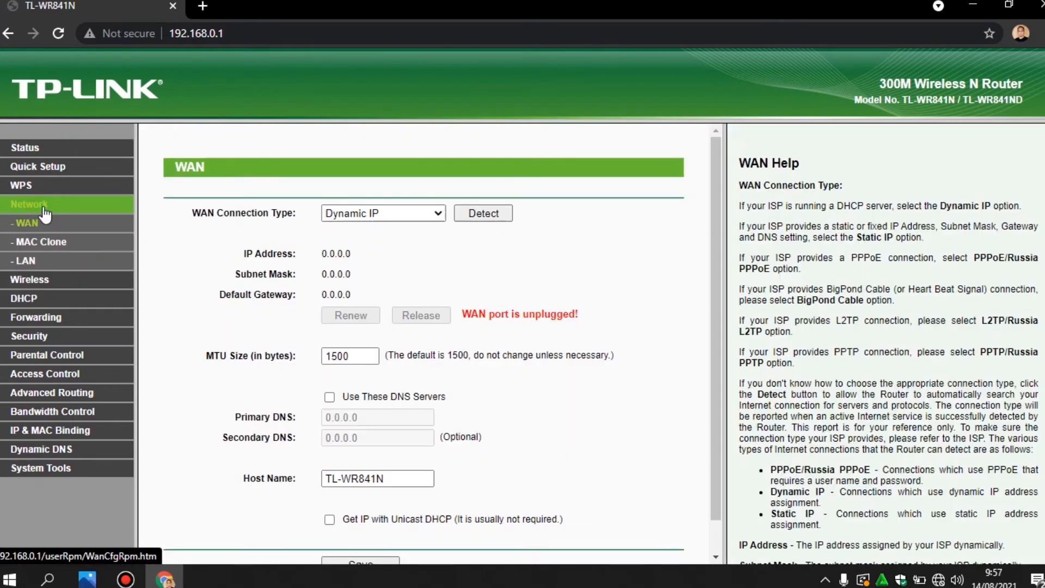
pyautogui.click(25, 260)
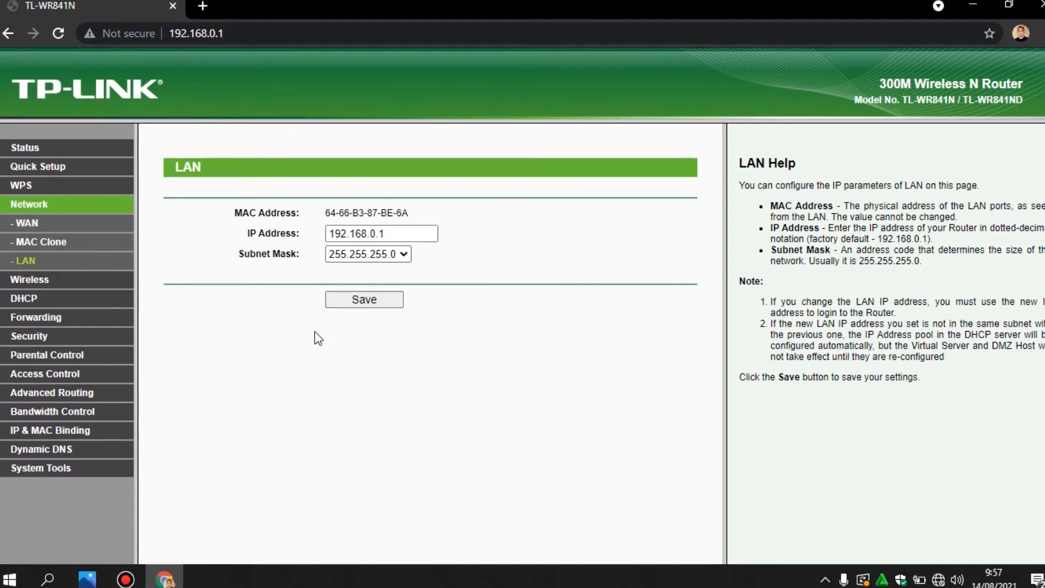
# Change the router's LAN IP address to 192.168.10.2, save it, and accept the reboot warning
pyautogui.click(373, 234)
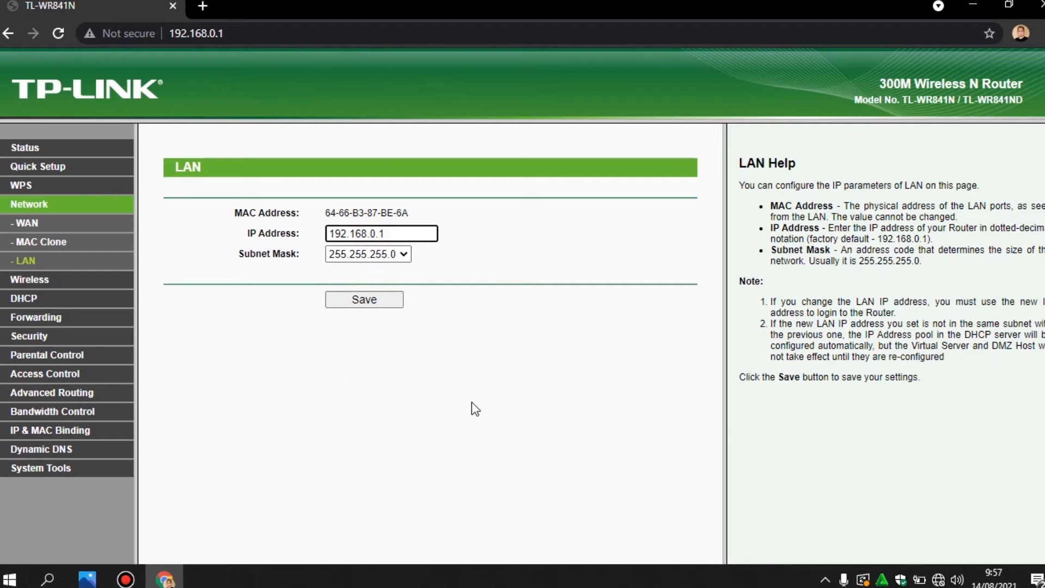
pyautogui.click(370, 235)
pyautogui.write('1')
pyautogui.click(404, 235)
pyautogui.press('BackSpace')
pyautogui.write('2')
pyautogui.click(455, 376)
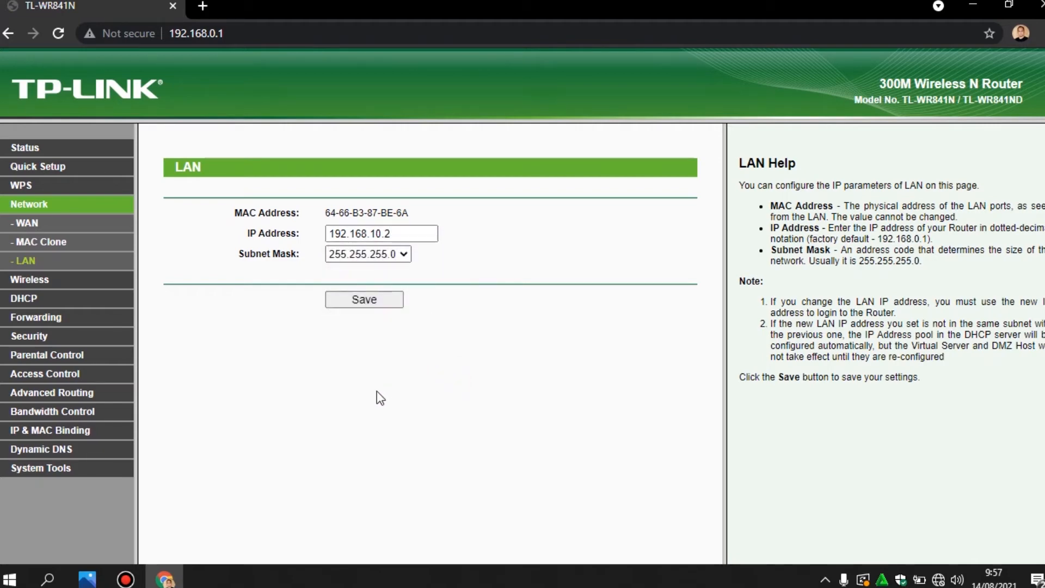
pyautogui.click(358, 308)
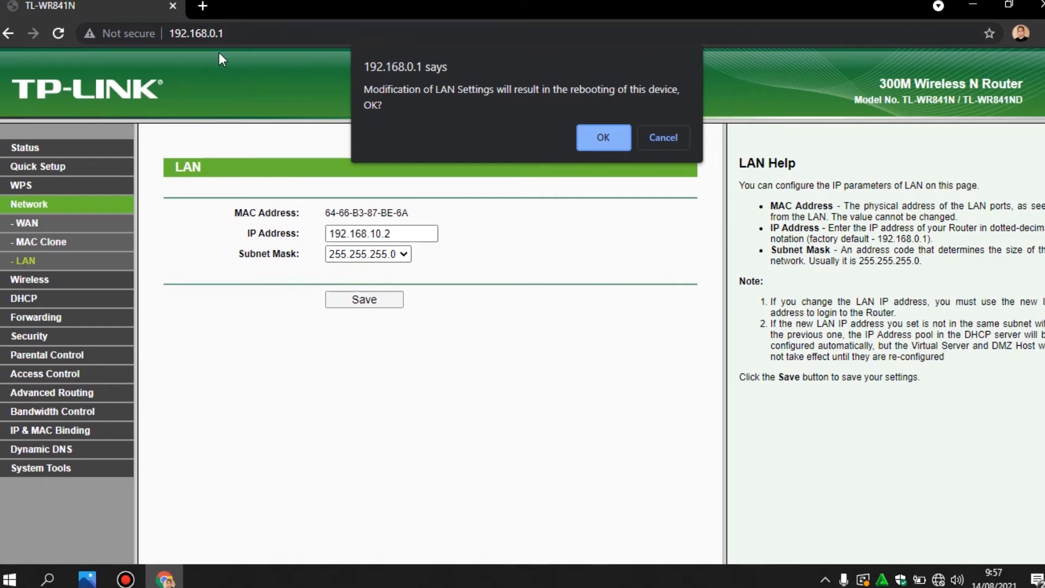
pyautogui.click(591, 136)
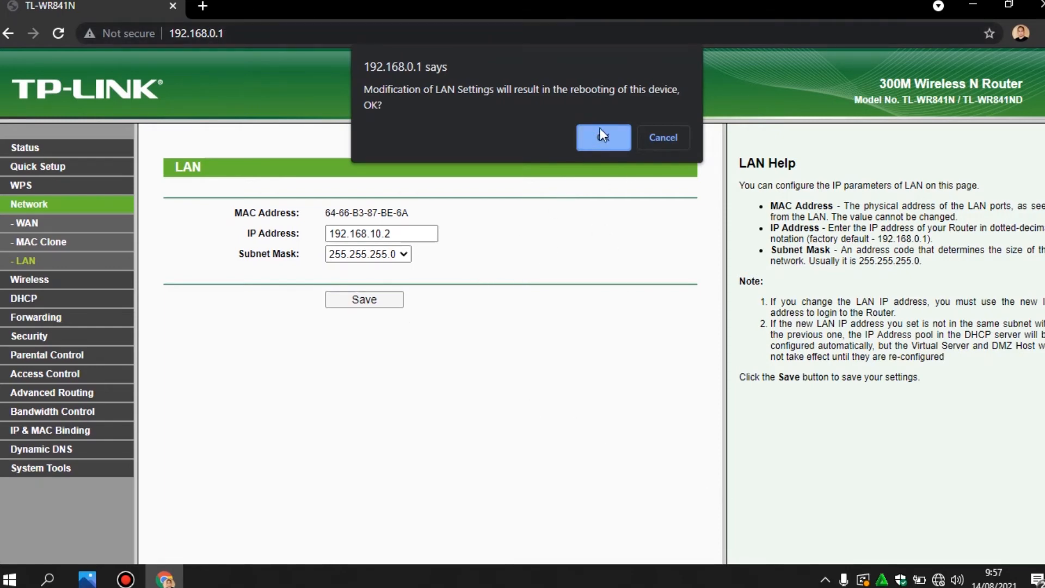
# Confirm the reboot, then toggle Wi-Fi off and on and reconnect the laptop to WIFI_87
pyautogui.click(600, 133)
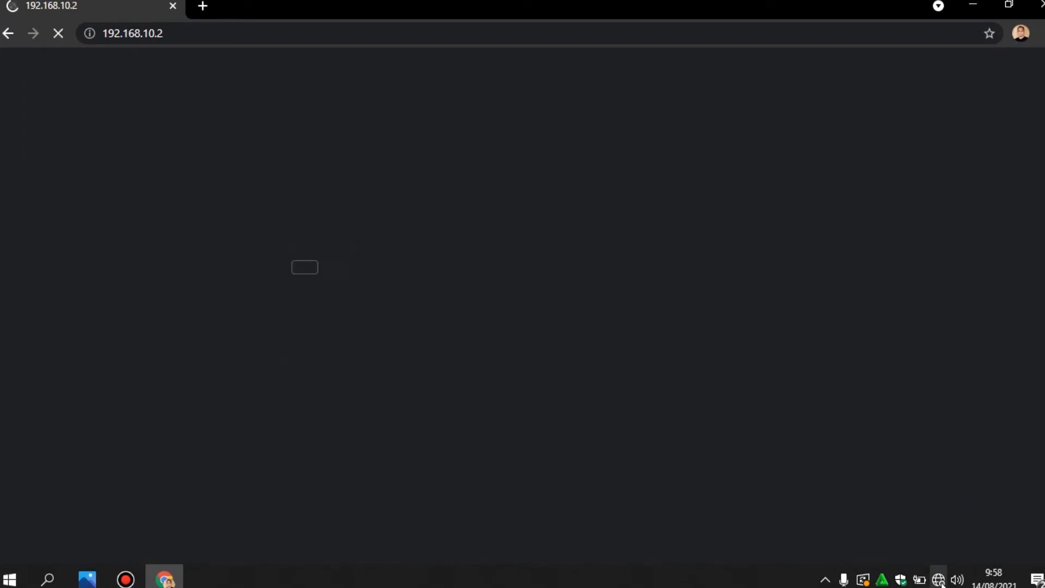
pyautogui.click(938, 577)
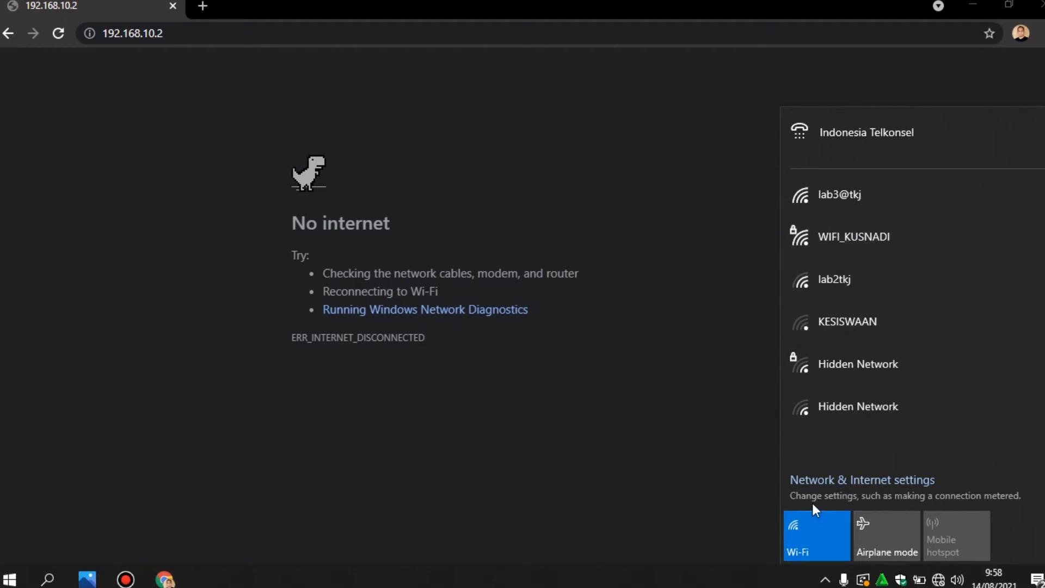
pyautogui.click(807, 540)
pyautogui.click(818, 531)
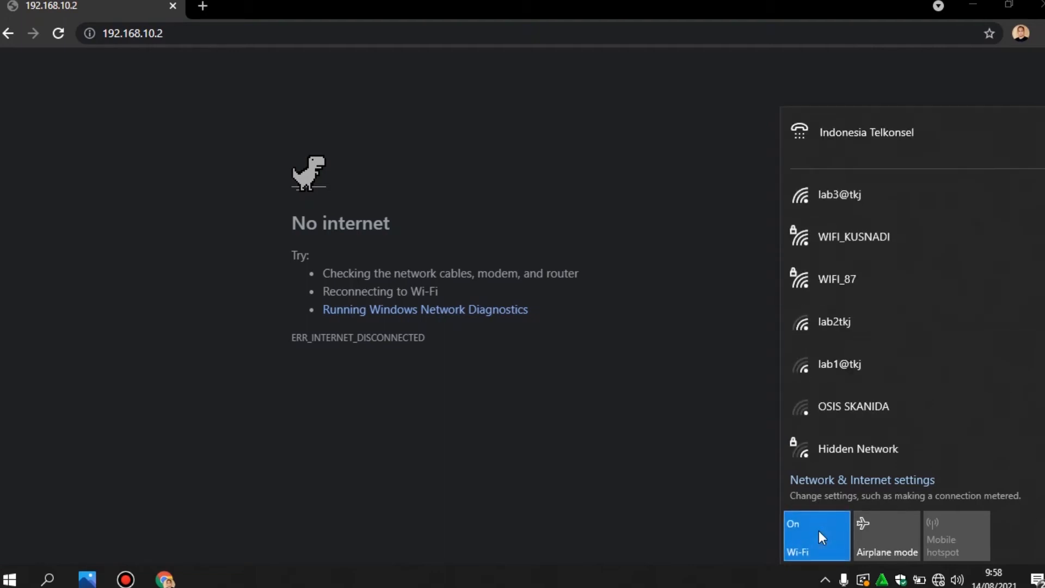
pyautogui.click(867, 279)
pyautogui.click(966, 354)
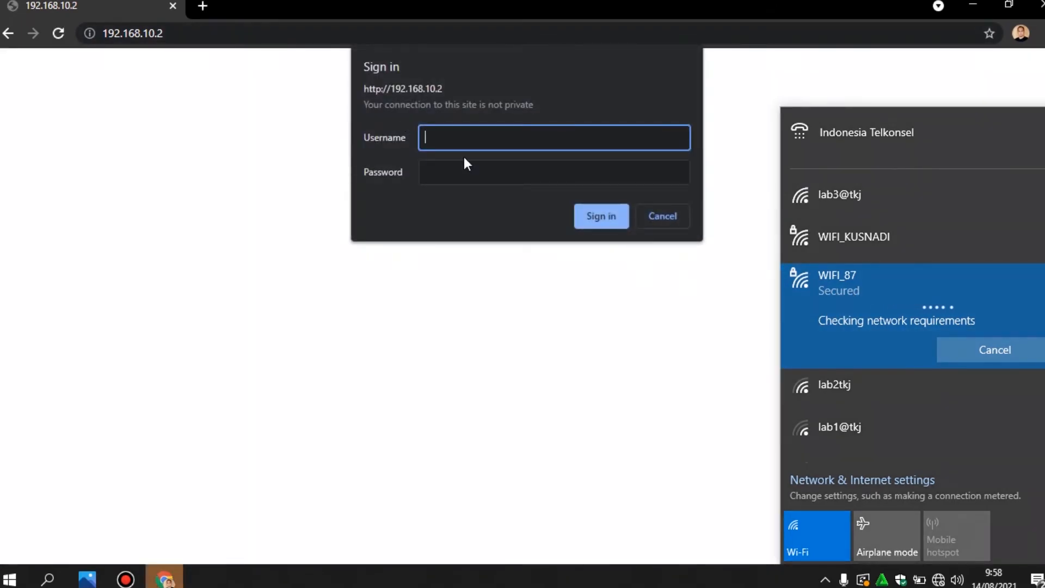
# Sign in to the router admin at 192.168.10.2 with the admin username and password
pyautogui.click(465, 140)
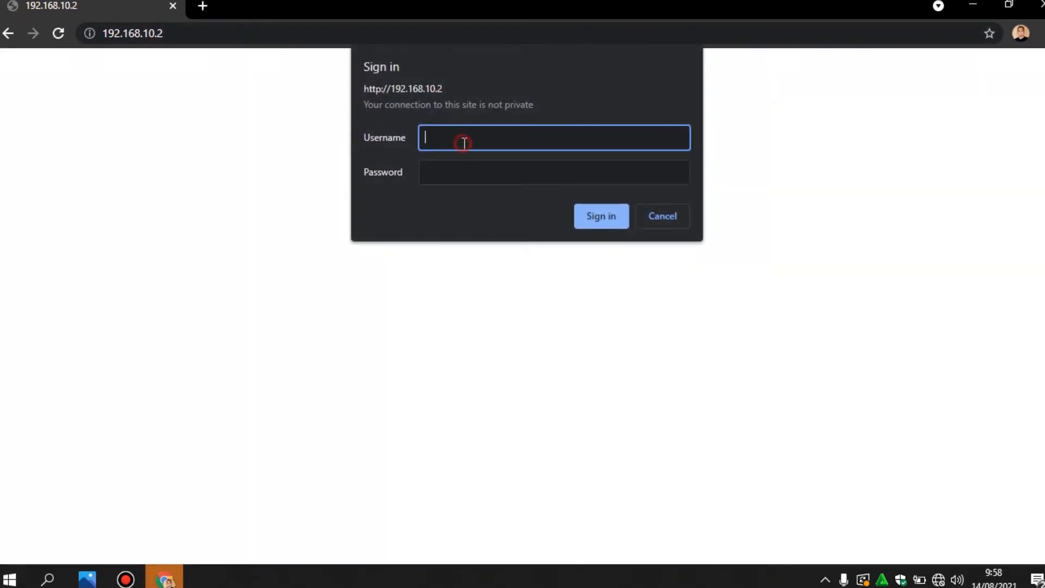
pyautogui.write('admin')
pyautogui.press('Tab')
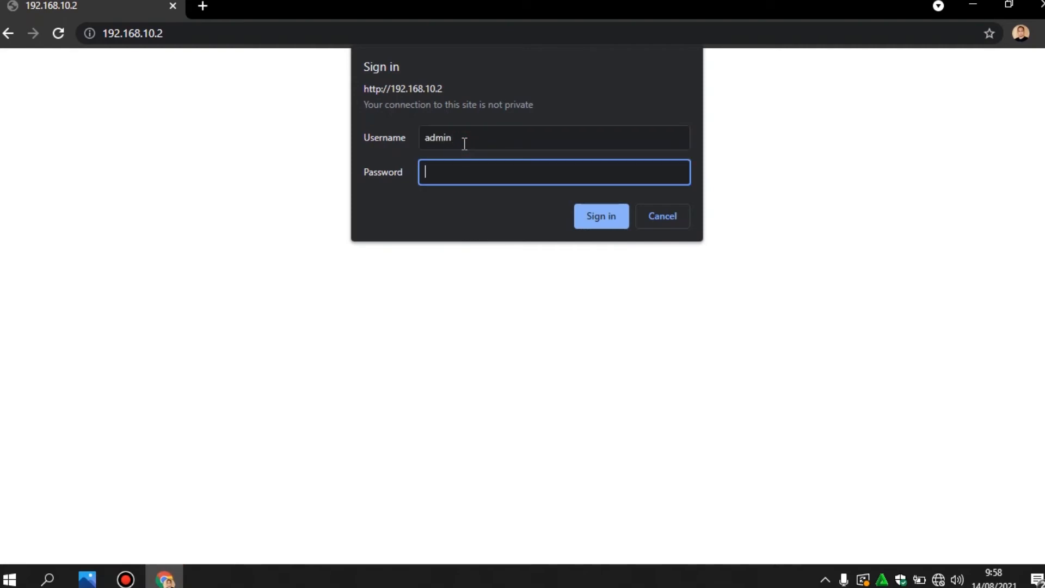
pyautogui.write('****')
pyautogui.press('Return')
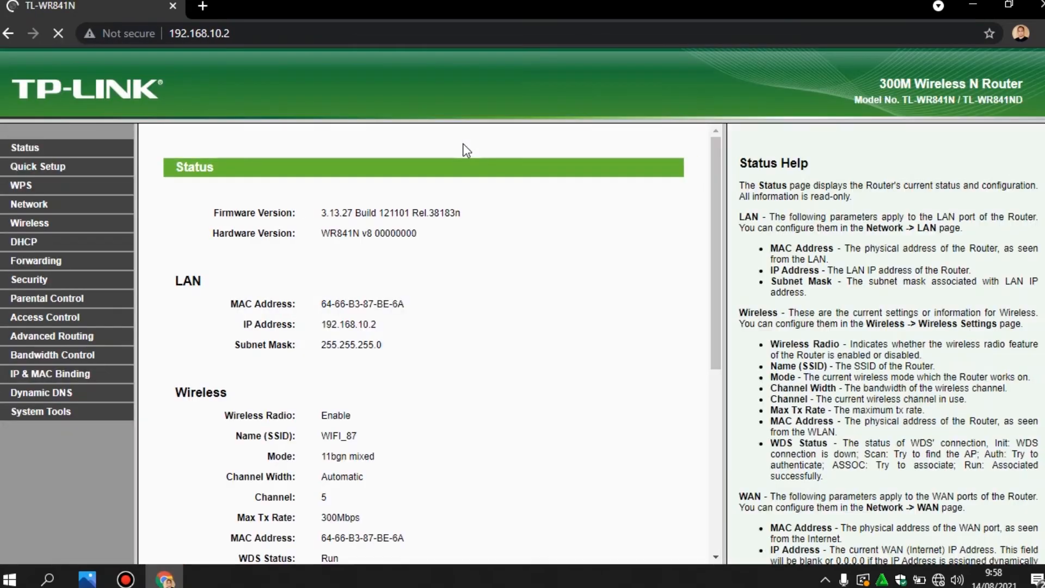
# Navigate through Network and LAN to DHCP Settings, reloading until it shows the server disabled
pyautogui.click(45, 208)
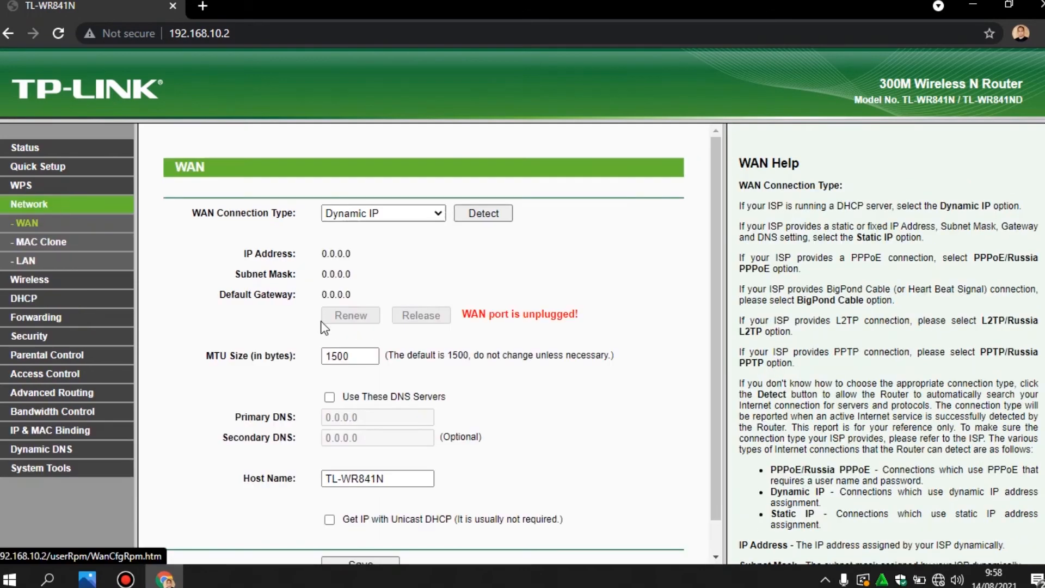
pyautogui.click(26, 265)
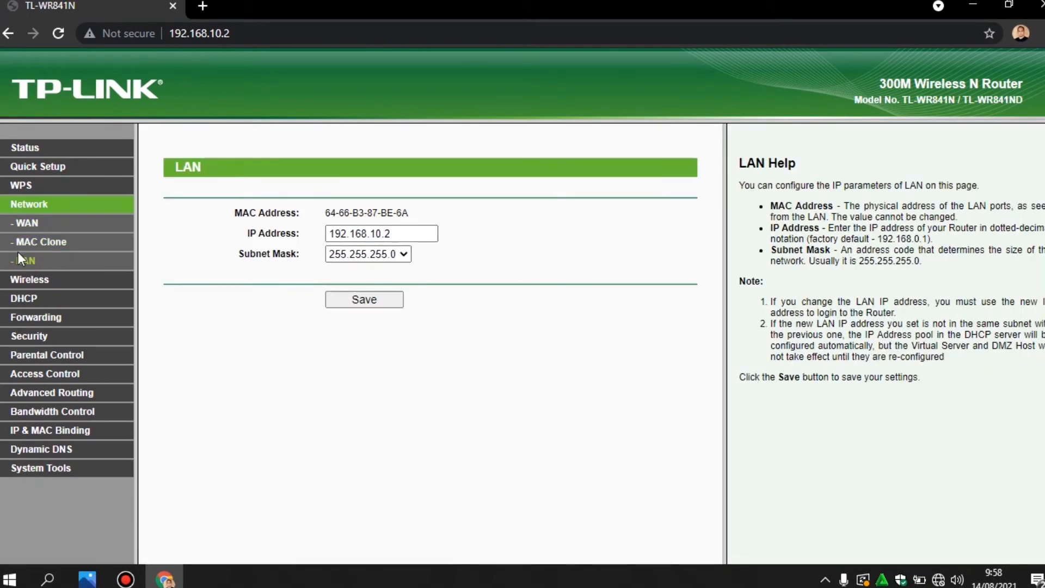
pyautogui.click(25, 298)
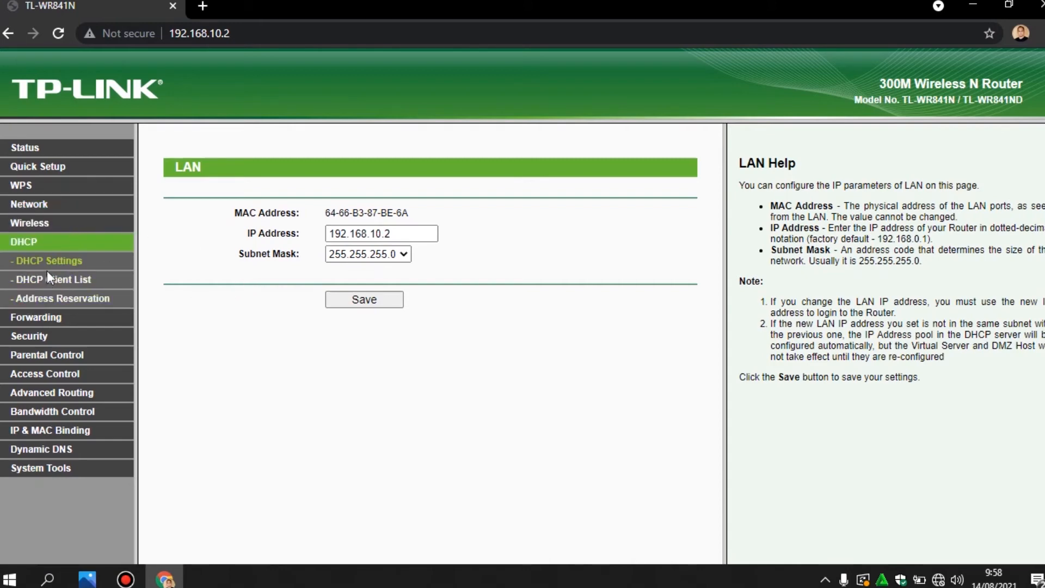
pyautogui.click(64, 265)
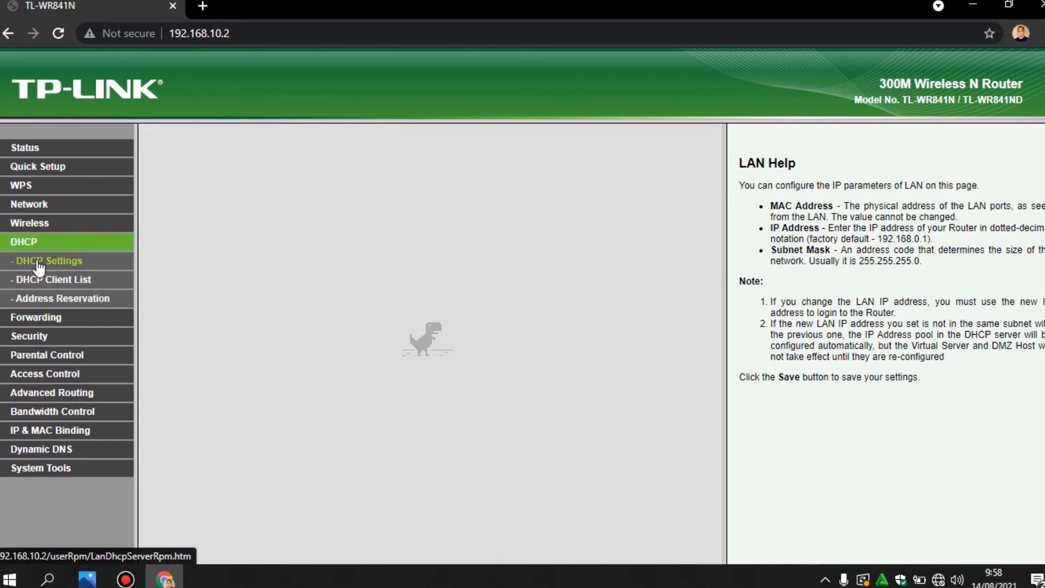
pyautogui.click(38, 267)
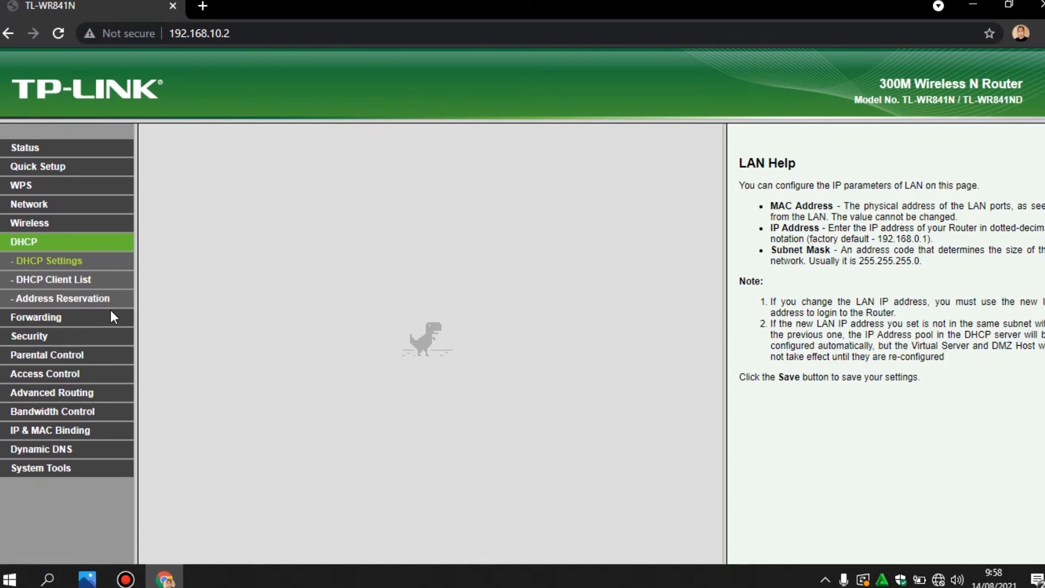
pyautogui.click(938, 580)
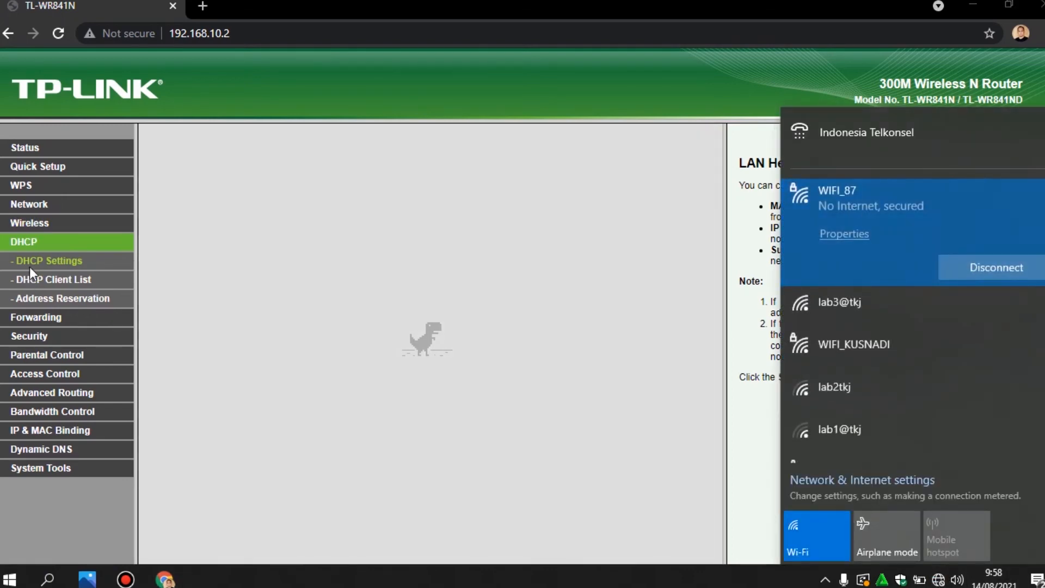
pyautogui.click(30, 263)
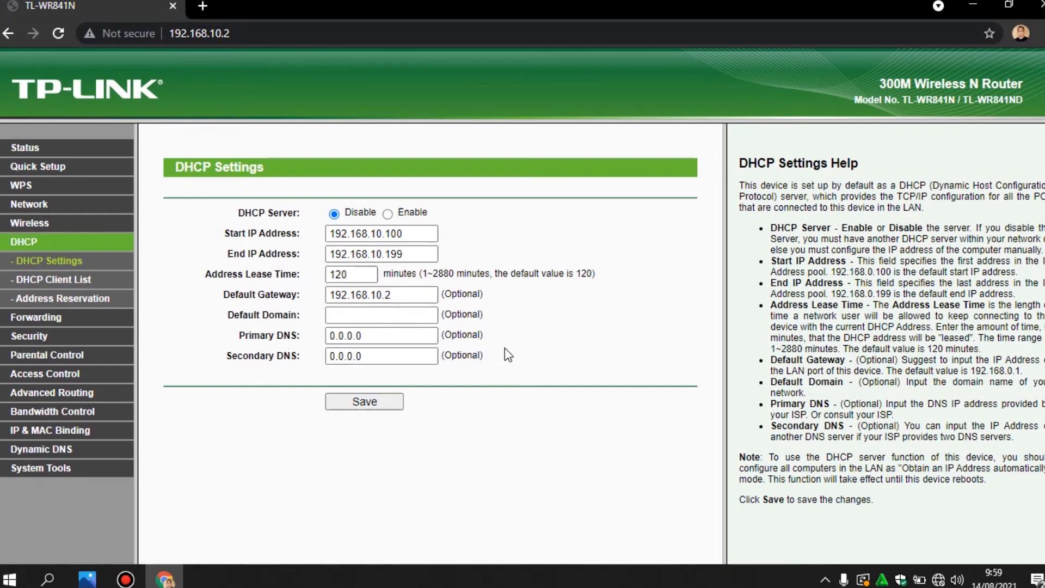
# Save the disabled DHCP server setting, acknowledge the notice, and reboot the router
pyautogui.click(399, 401)
pyautogui.click(604, 140)
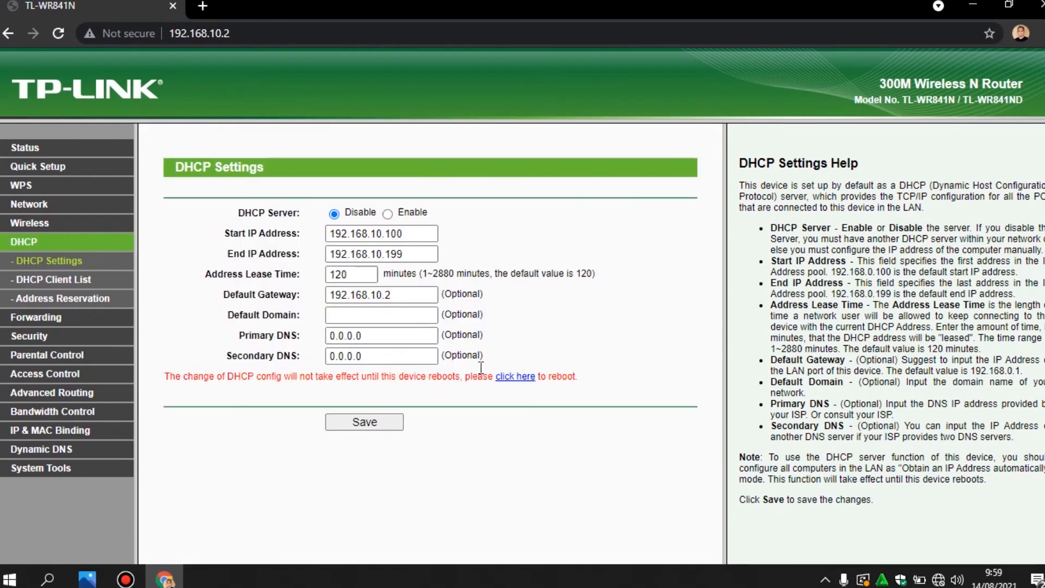
pyautogui.click(507, 376)
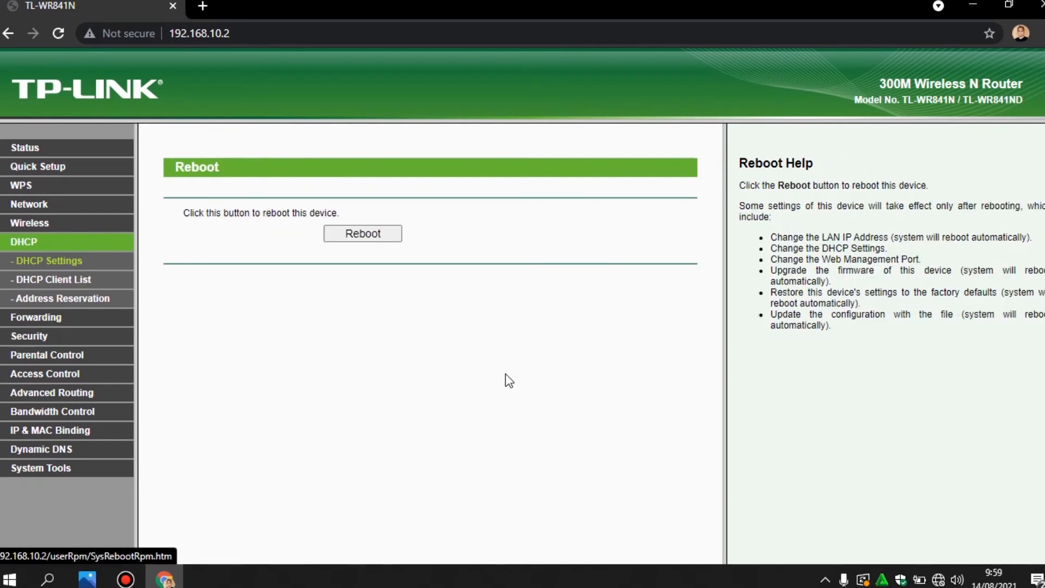
pyautogui.click(371, 230)
pyautogui.click(608, 123)
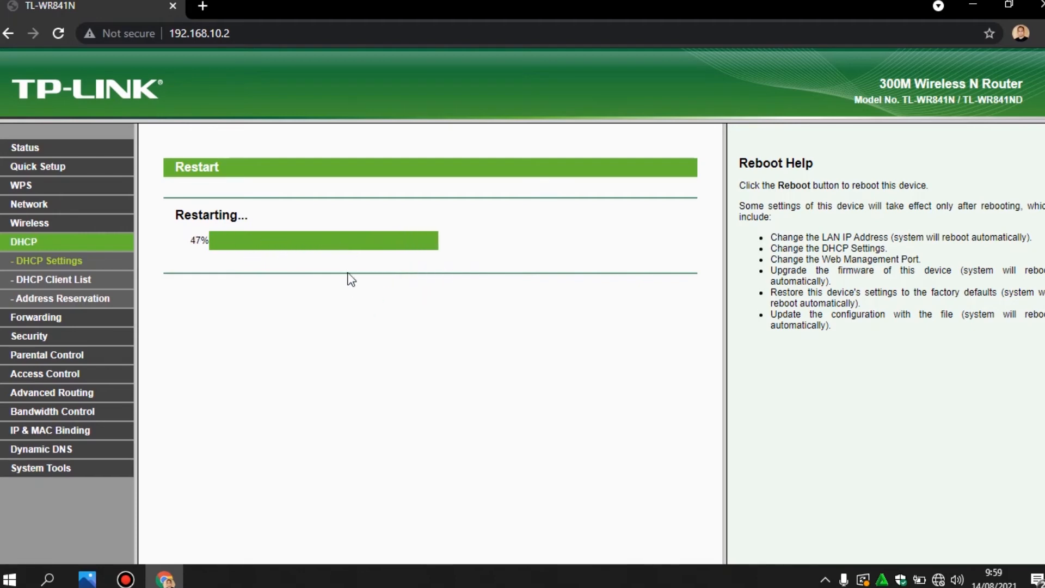
pyautogui.click(938, 579)
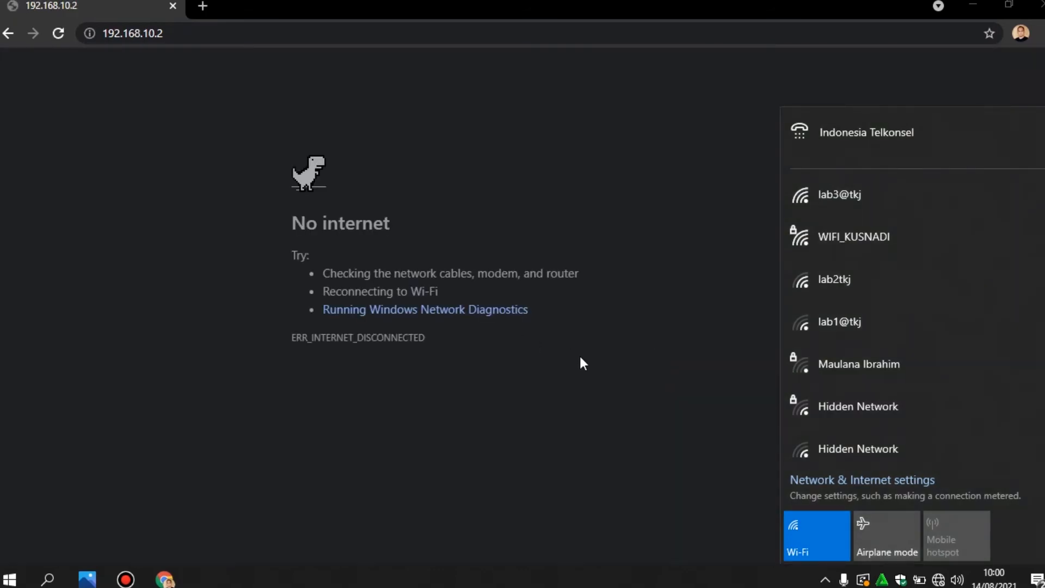
# Toggle Wi-Fi off and on and reconnect the laptop to WIFI_87
pyautogui.click(820, 535)
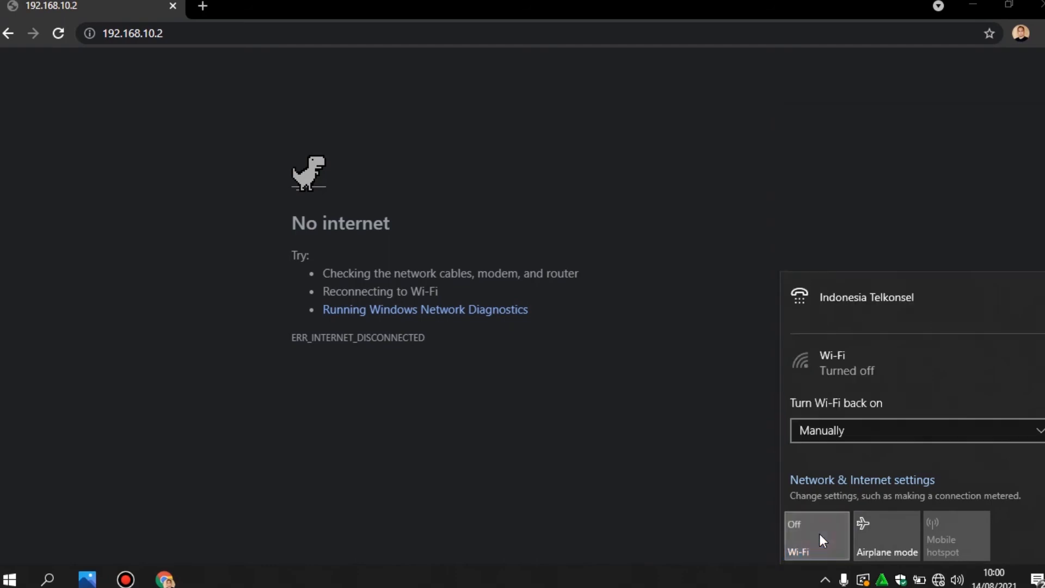
pyautogui.click(819, 535)
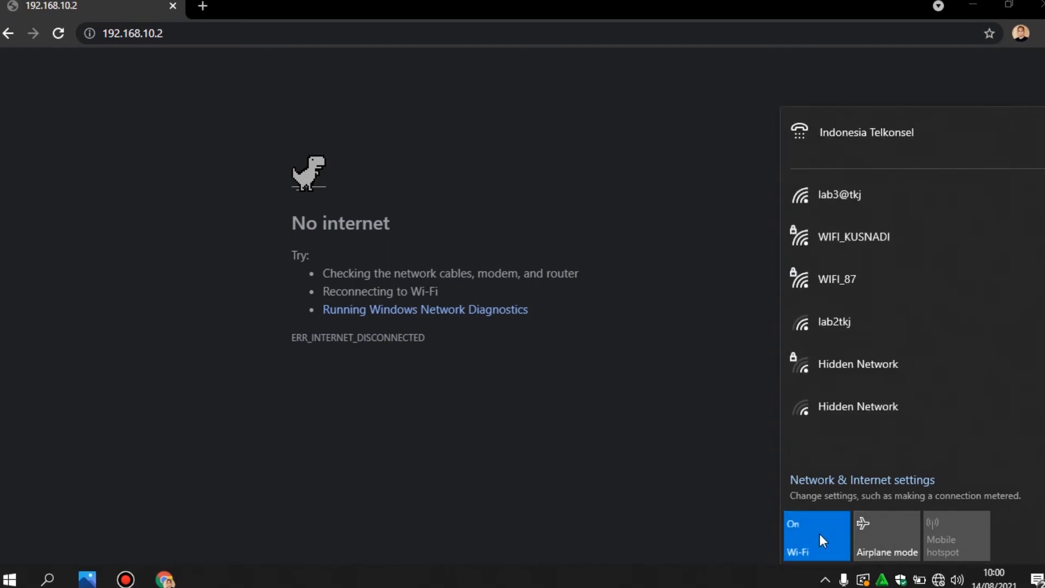
pyautogui.click(868, 280)
pyautogui.click(965, 355)
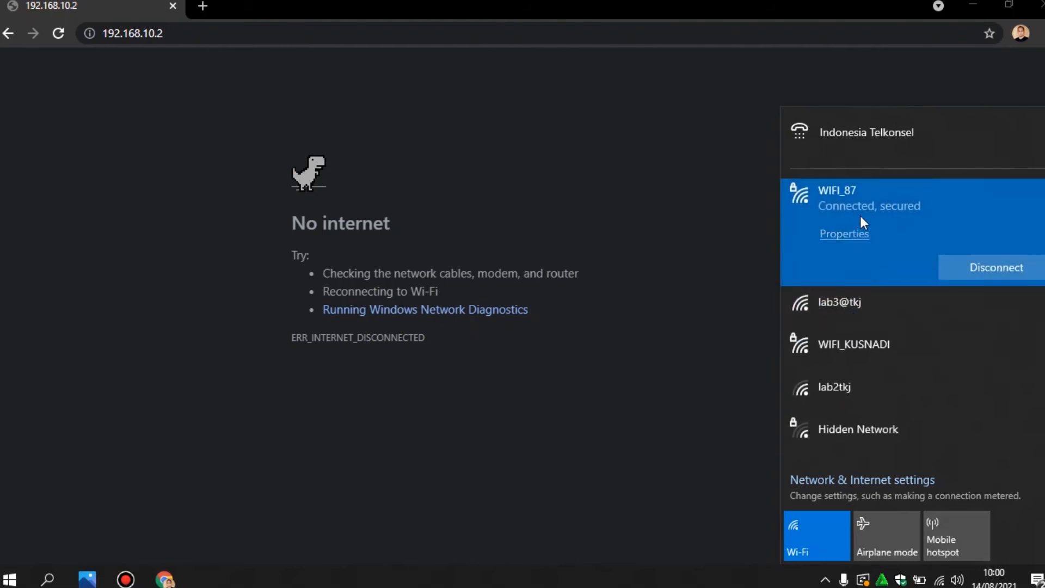
# Check WIFI_87's properties for IPv4 address 192.168.10.100 and DNS server 192.168.10.1
pyautogui.click(852, 234)
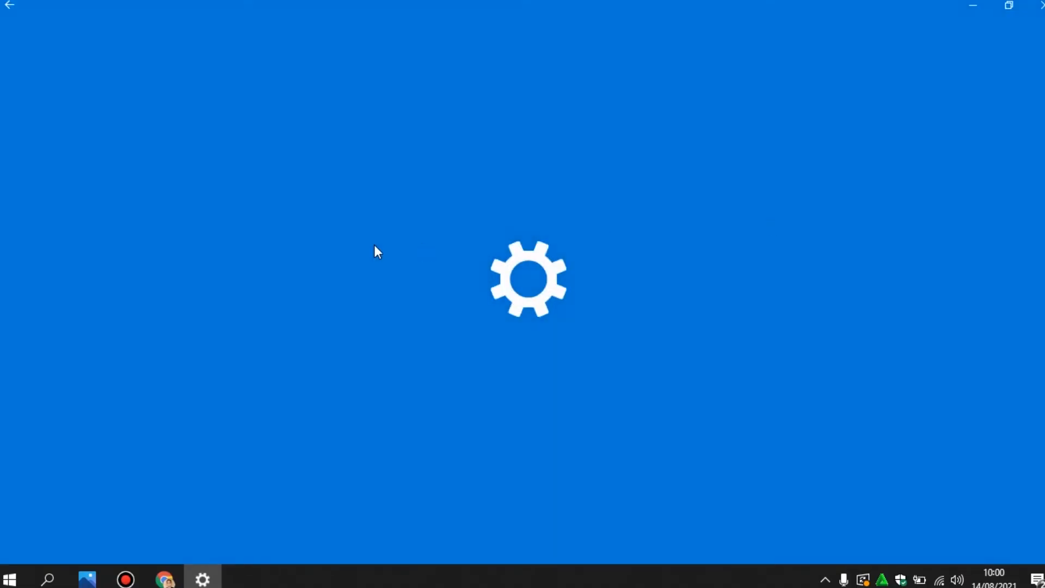
pyautogui.scroll(-10, 333, 305)
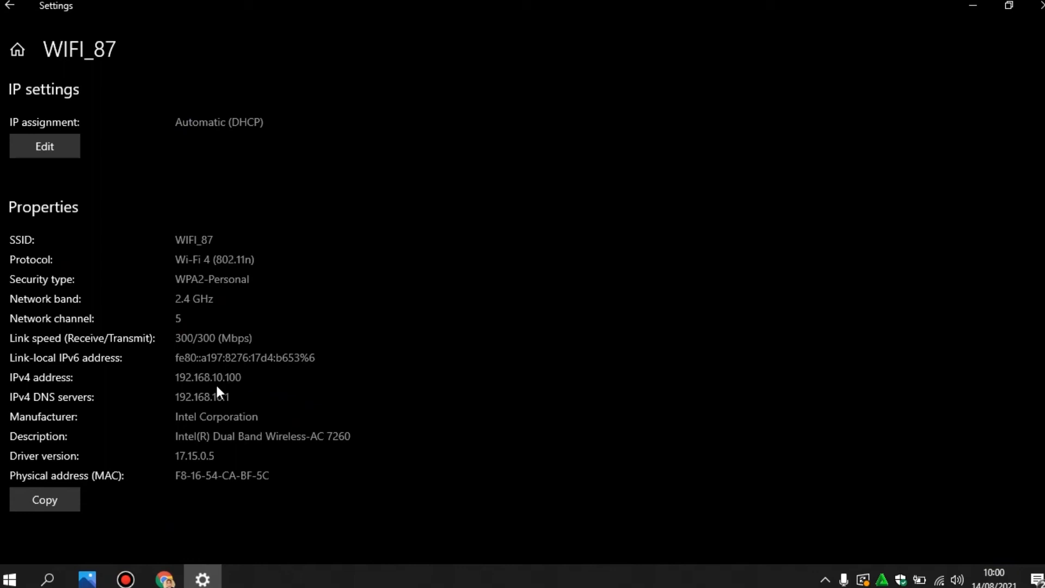
pyautogui.moveTo(180, 377); pyautogui.dragTo(231, 381)
pyautogui.click(246, 379)
pyautogui.moveTo(230, 399); pyautogui.dragTo(193, 393)
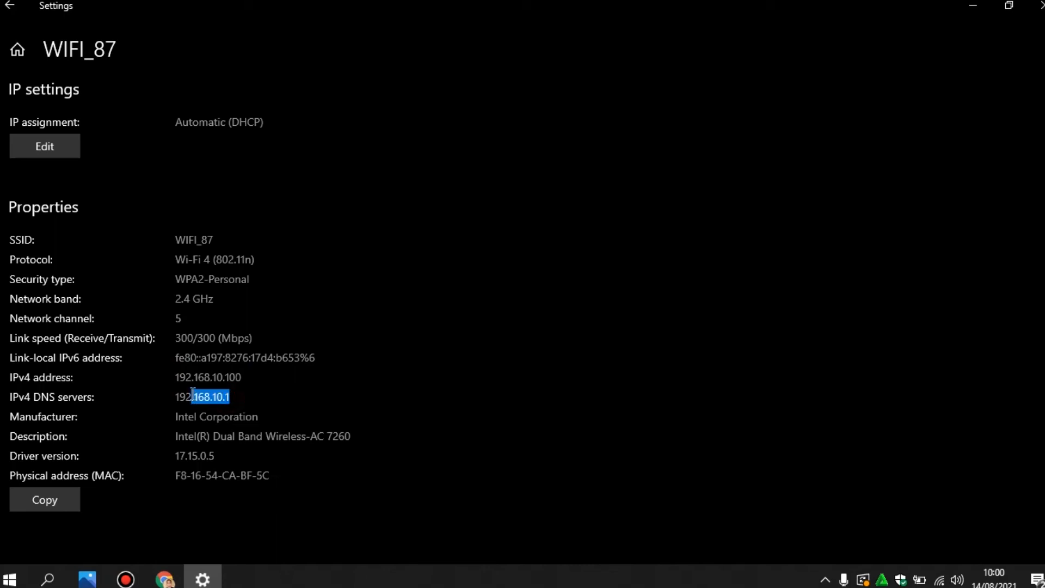
pyautogui.click(226, 405)
pyautogui.moveTo(235, 399); pyautogui.dragTo(173, 397)
pyautogui.click(219, 416)
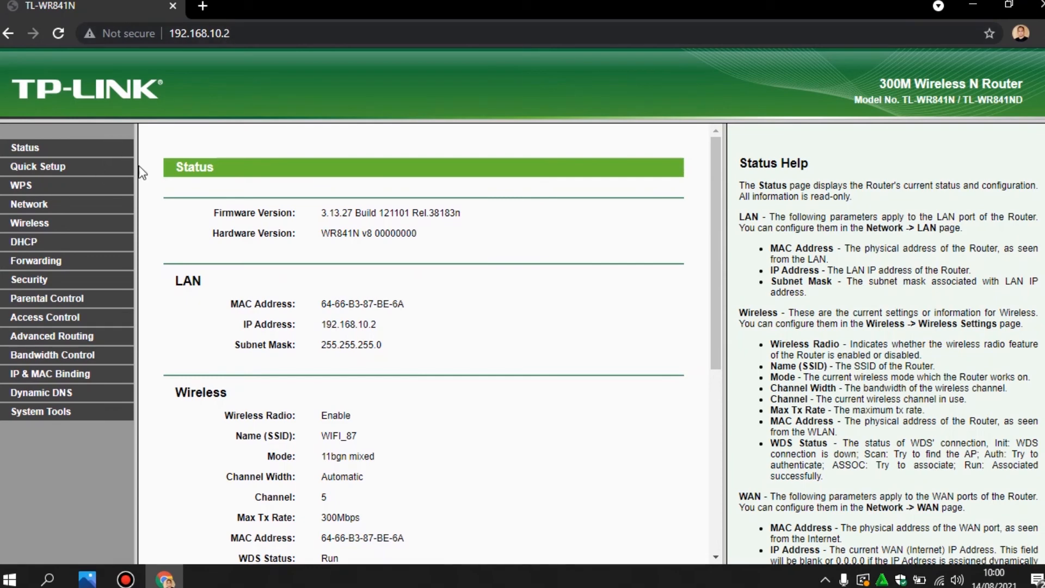
# Review the router's DHCP Settings and then the Network > LAN page
pyautogui.click(18, 248)
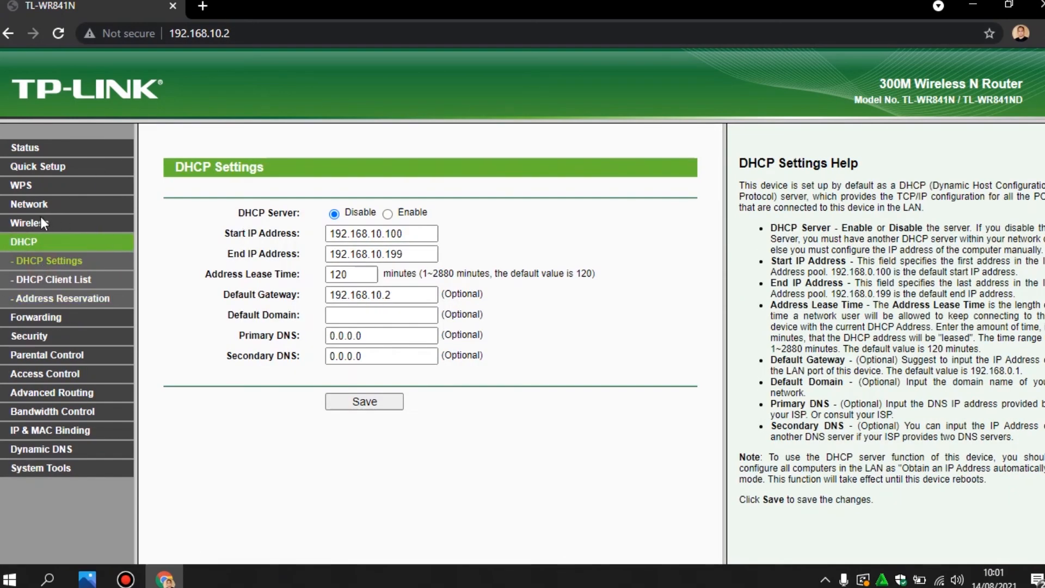
pyautogui.click(43, 210)
pyautogui.click(26, 261)
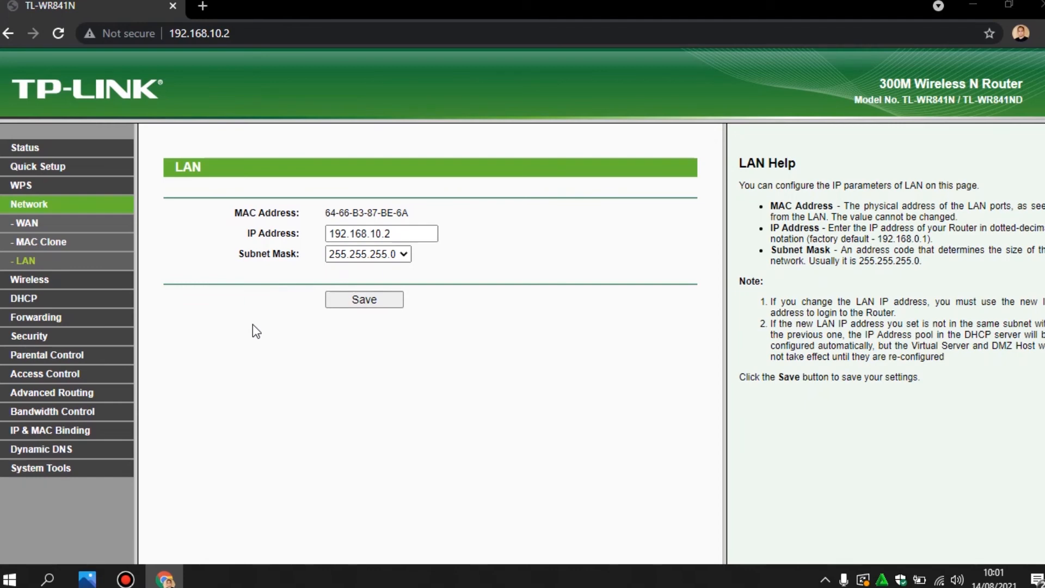
# Run ping google.com in a Command Prompt to confirm internet access, then close it
pyautogui.press('super+r')
pyautogui.press('Return')
pyautogui.write('pin')
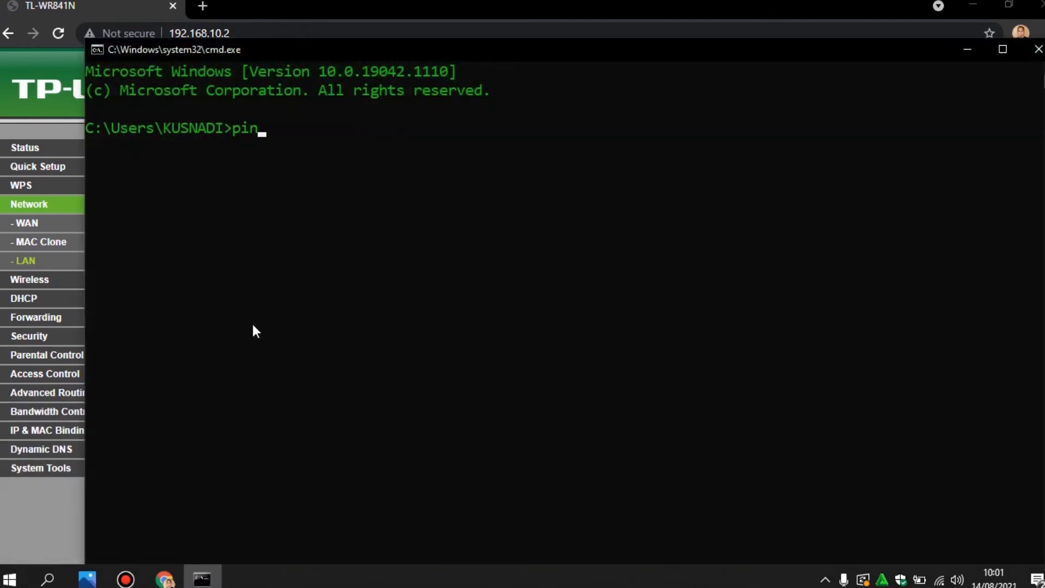
pyautogui.write('g google.com')
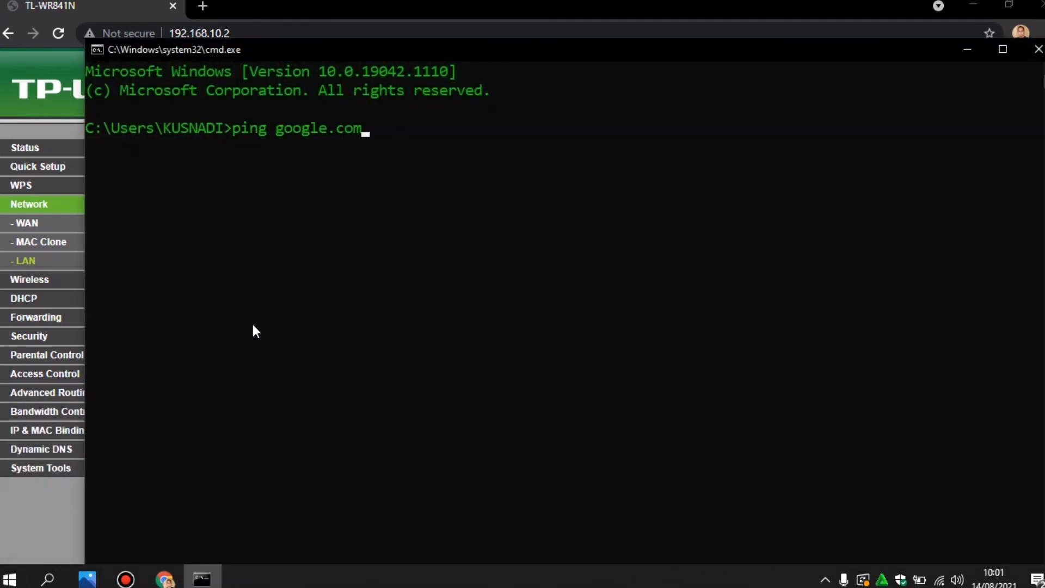
pyautogui.press('Return')
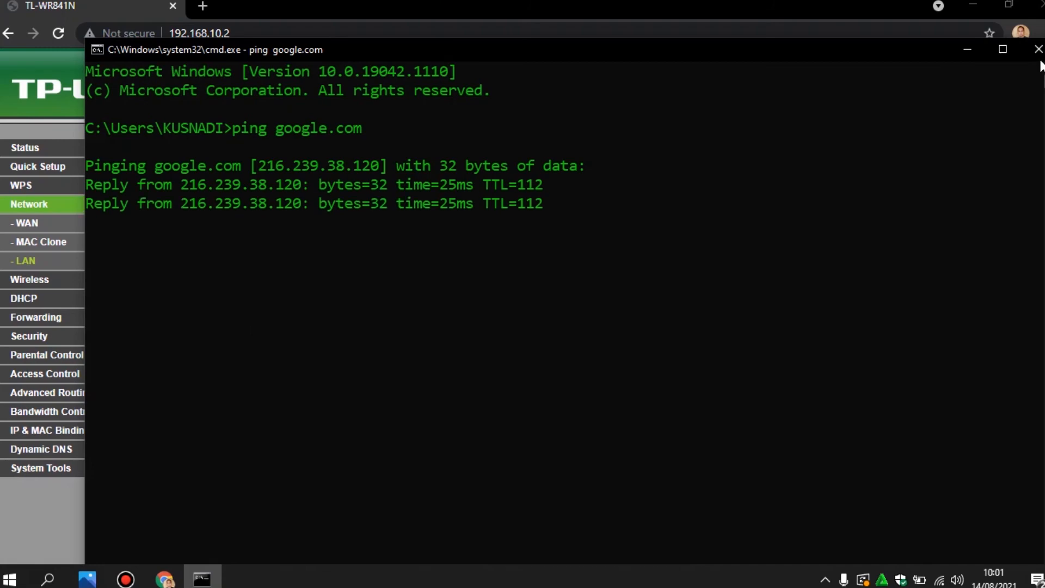
pyautogui.click(1038, 50)
# Search for speedtest in a new tab and open the Speedtest by Ookla site
pyautogui.click(204, 7)
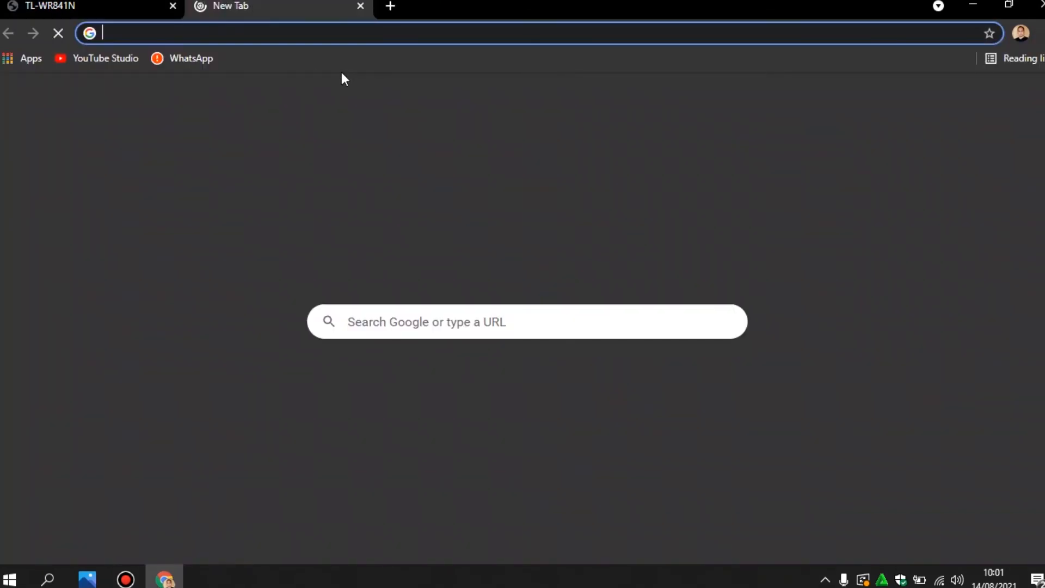
pyautogui.write('spoed')
pyautogui.press('BackSpace')
pyautogui.press('BackSpace')
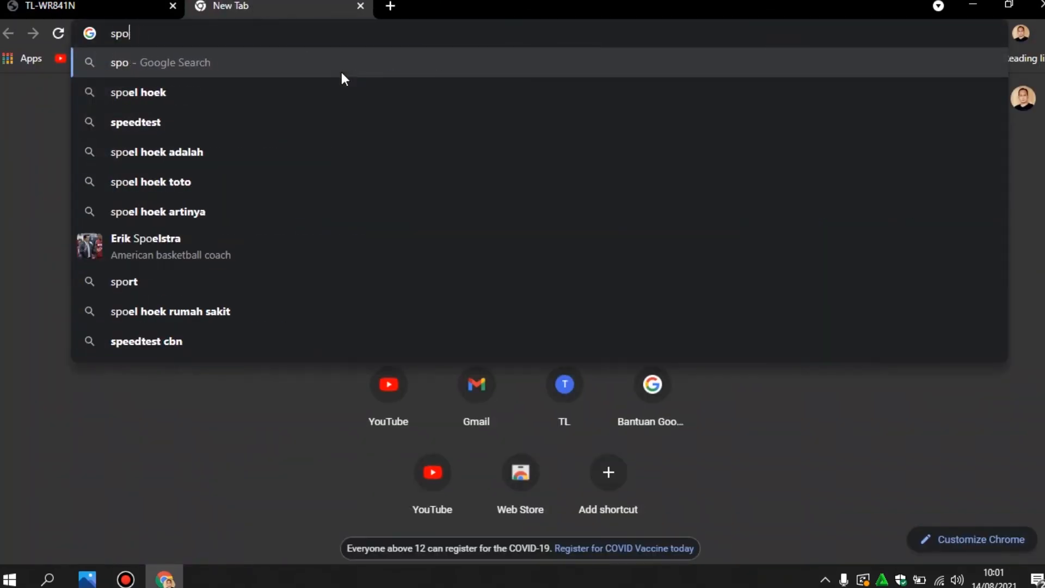
pyautogui.press('BackSpace')
pyautogui.write('ed')
pyautogui.press('BackSpace')
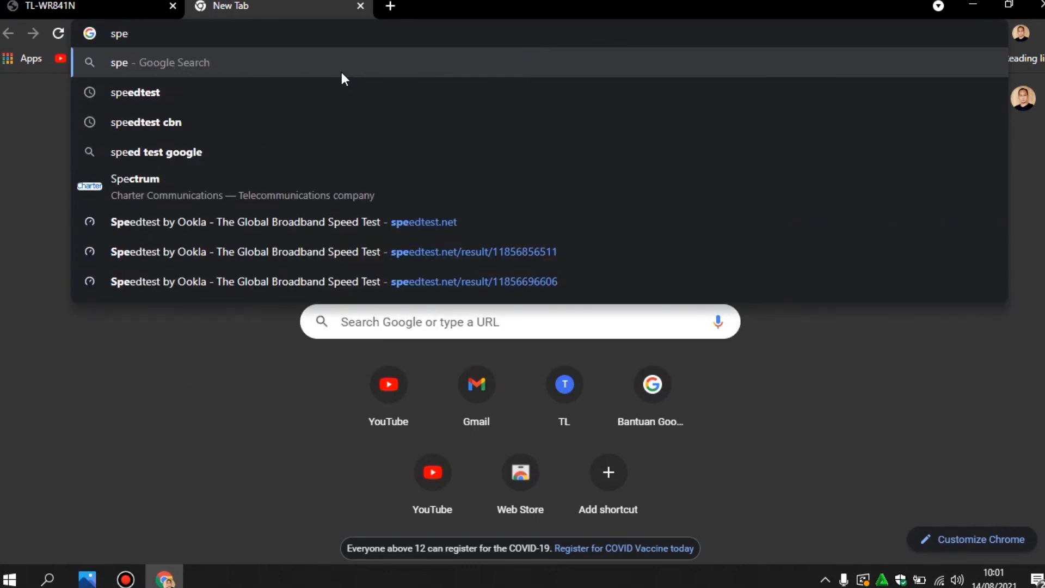
pyautogui.press('Down')
pyautogui.press('Return')
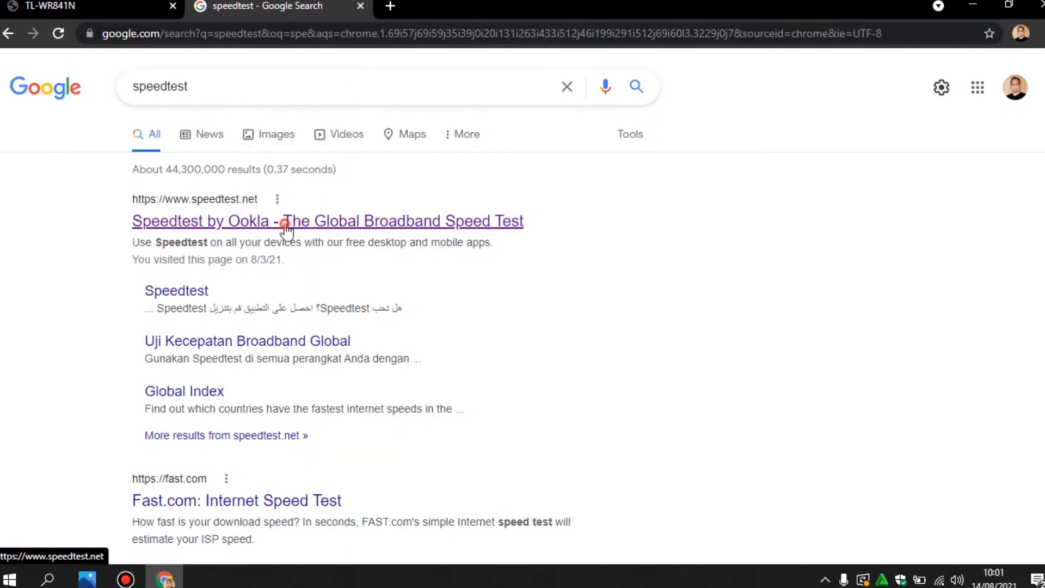
pyautogui.click(287, 223)
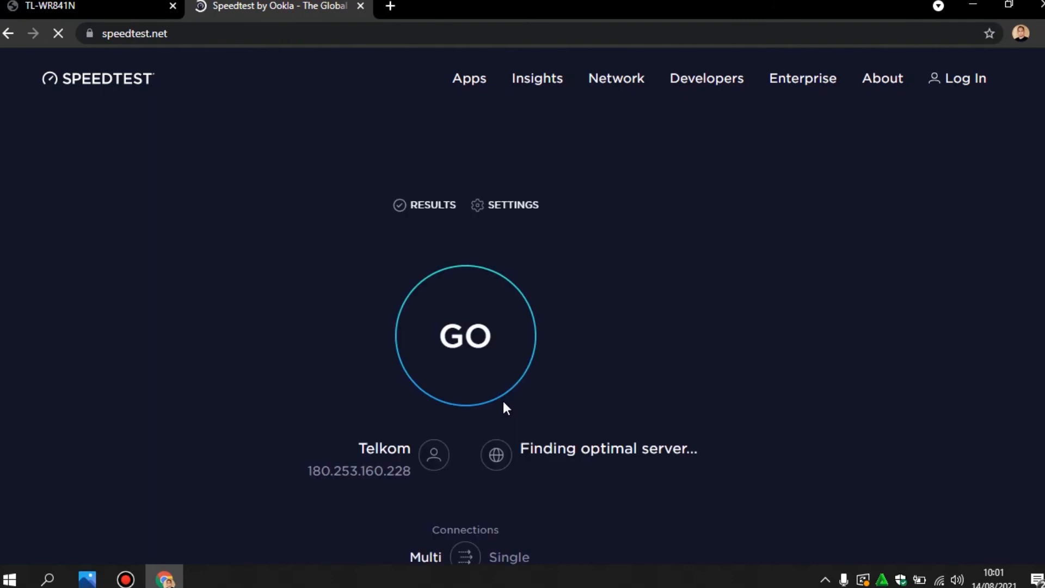
# Run the speed test (46.62 Mbps down, 14.42 Mbps up), then open YouTube in a new tab
pyautogui.click(524, 363)
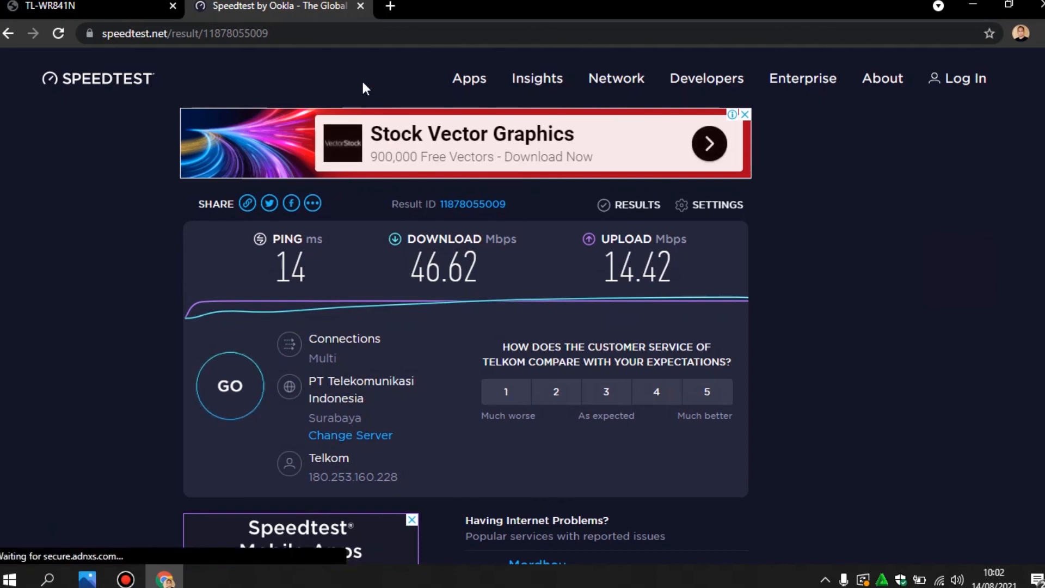
pyautogui.click(389, 8)
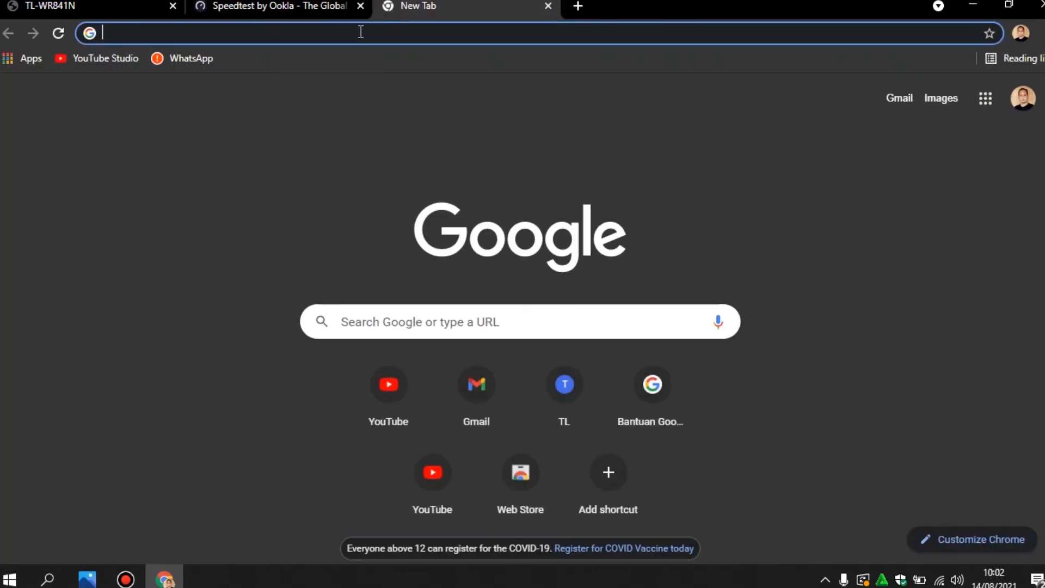
pyautogui.click(388, 388)
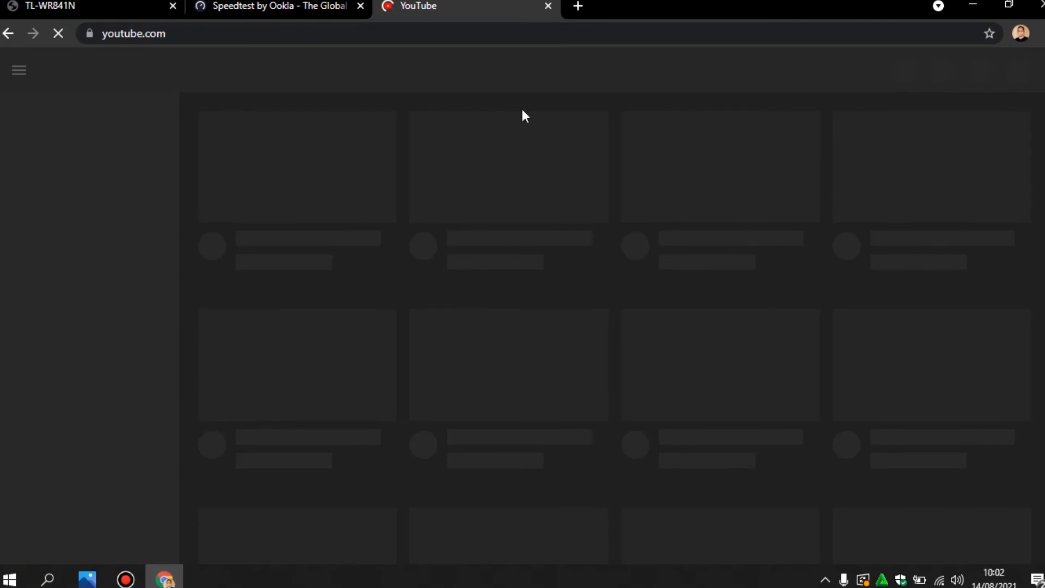